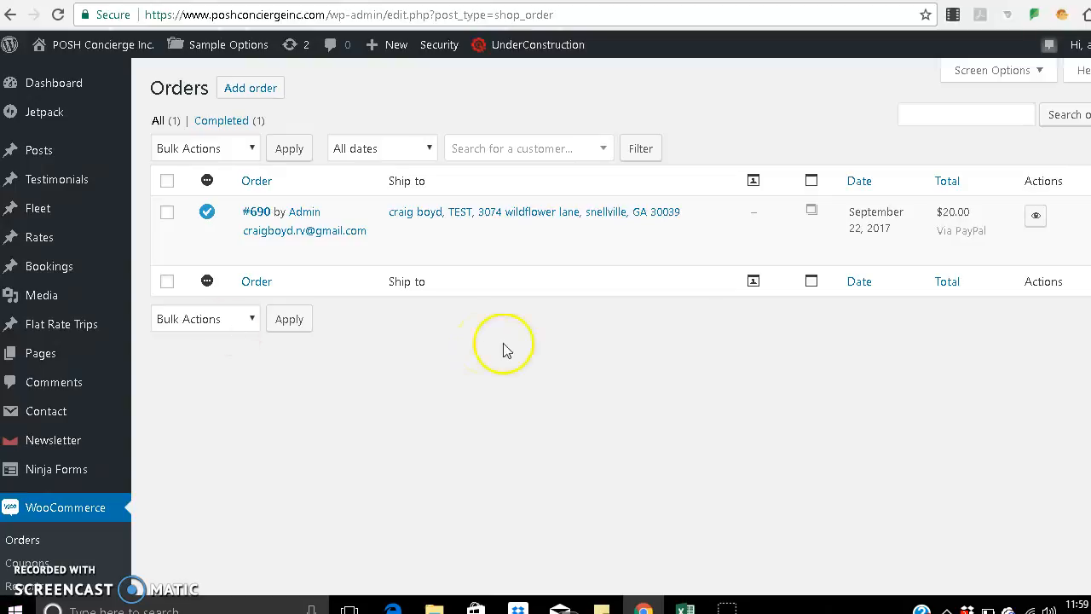
- Open the WooCommerce orders list
scroll(545, 326, "down", 2)
scroll(546, 326, "up", 2)
scroll(499, 327, "down", 2)
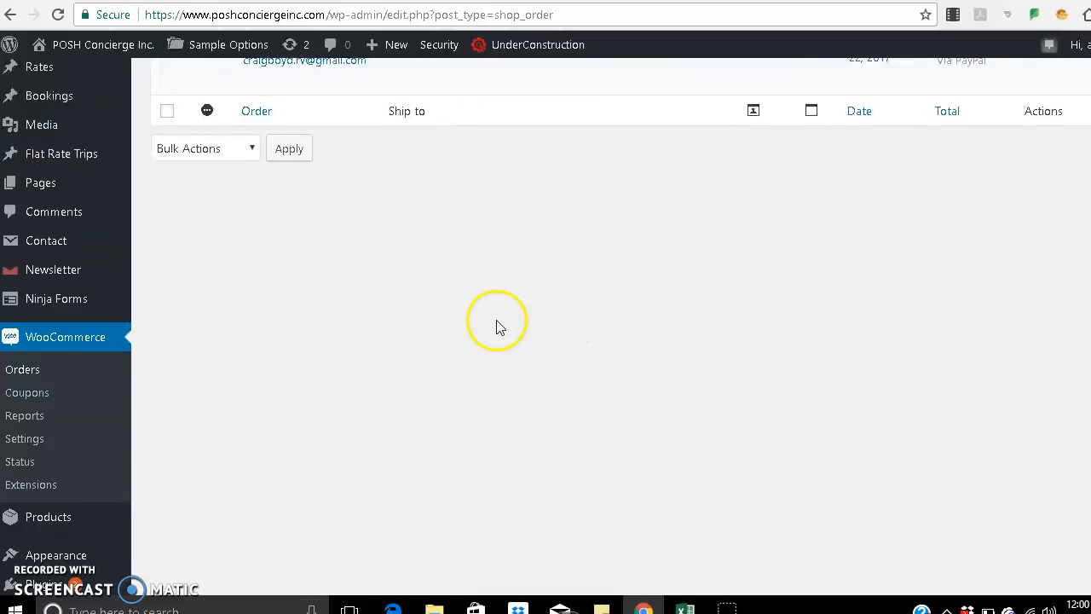
left_click(24, 372)
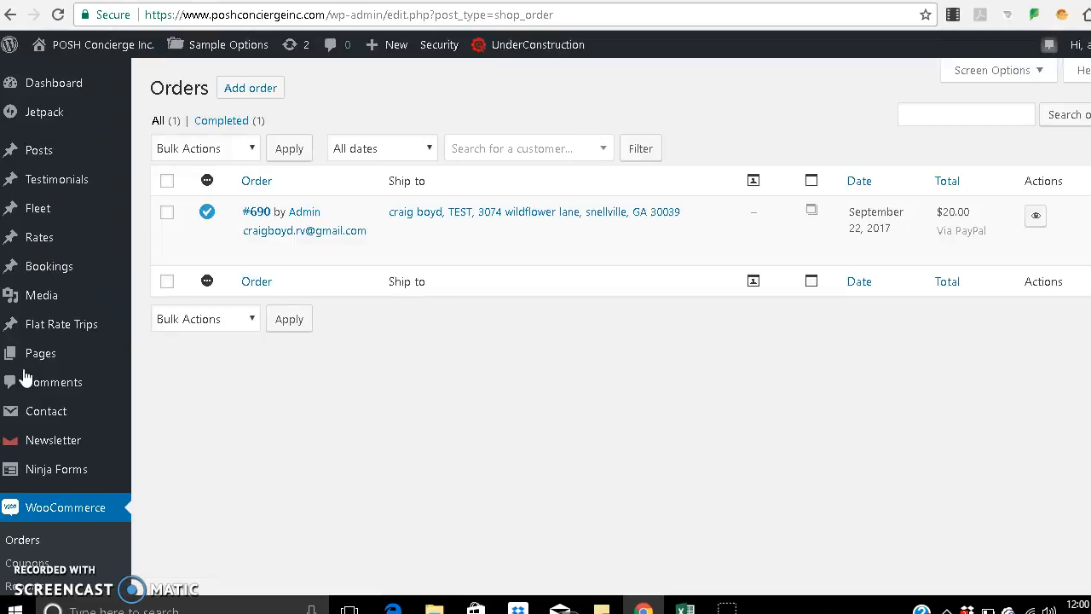
- Examine the status and total columns for the order in the list
mouse_move(230, 240)
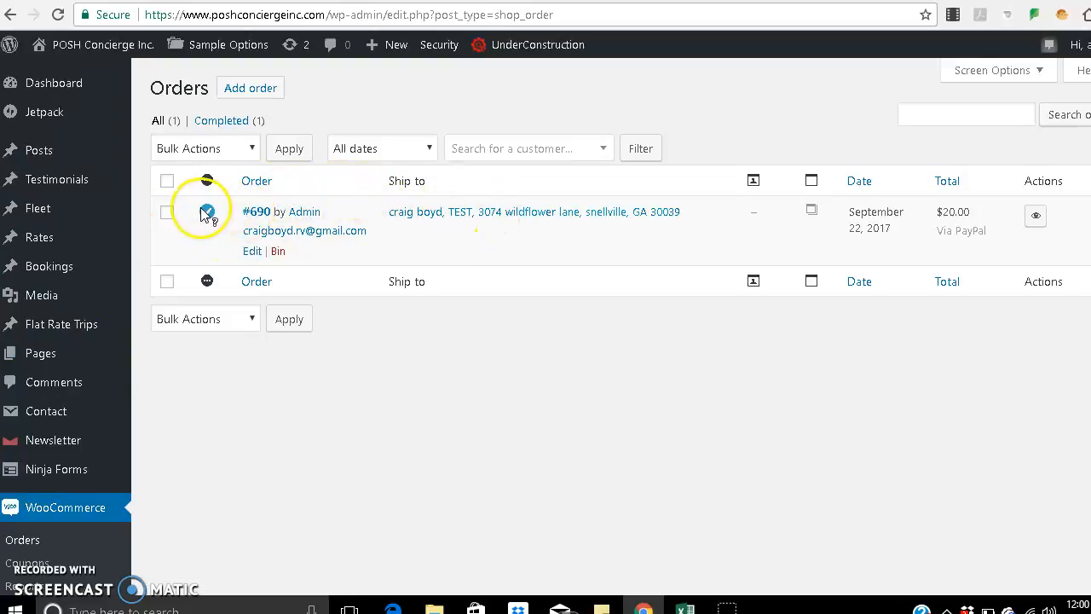
mouse_move(209, 214)
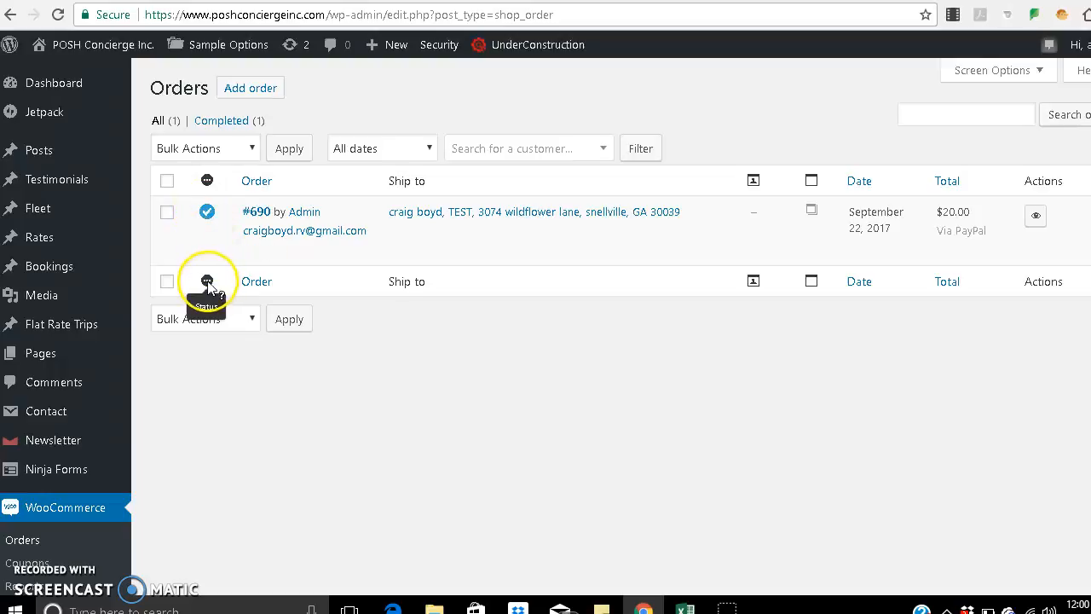
left_click(209, 186)
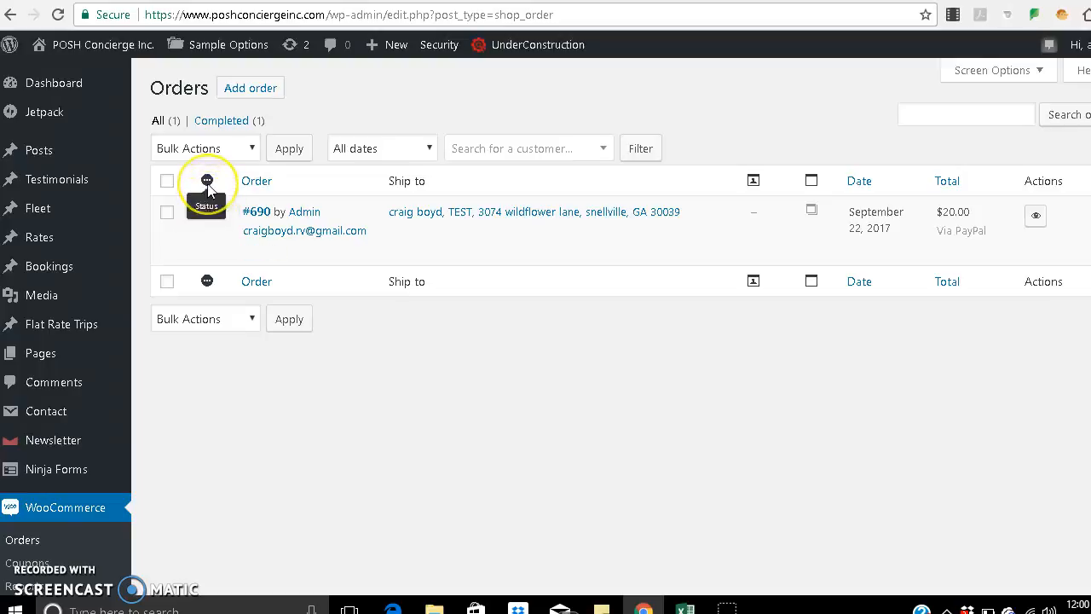
left_click(948, 281)
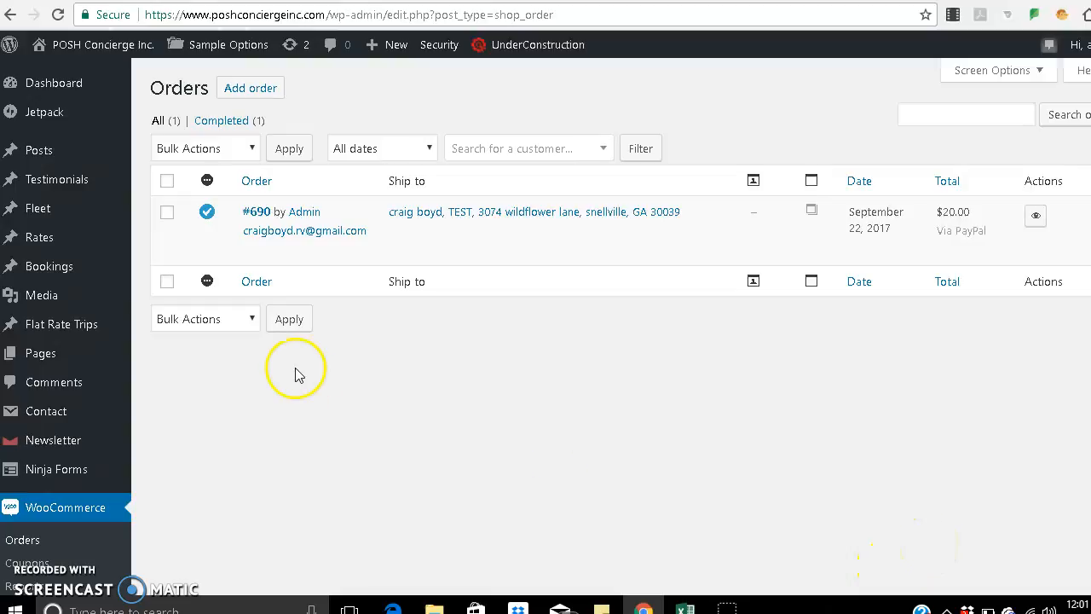
- Open the listed order and review its general, billing, shipping, product and custom field details
left_click(257, 215)
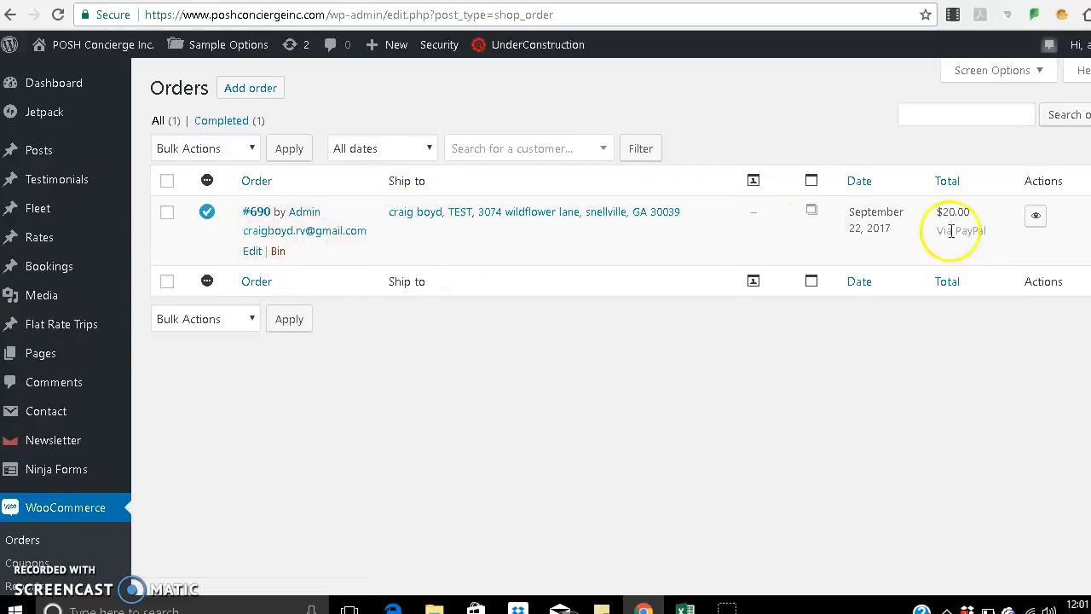
left_click(1035, 218)
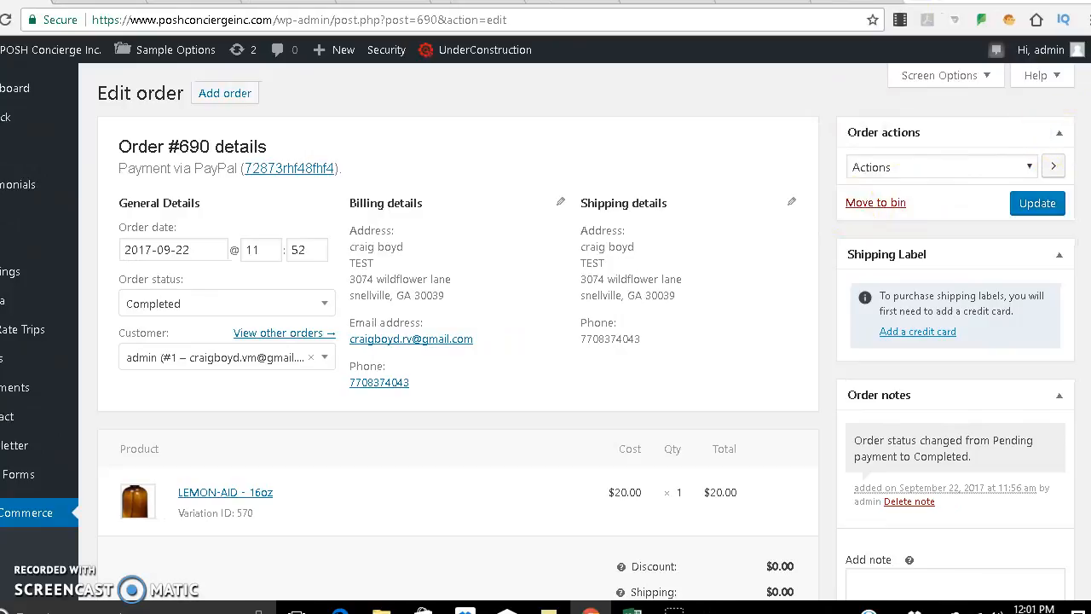
scroll(538, 332, "down", 2)
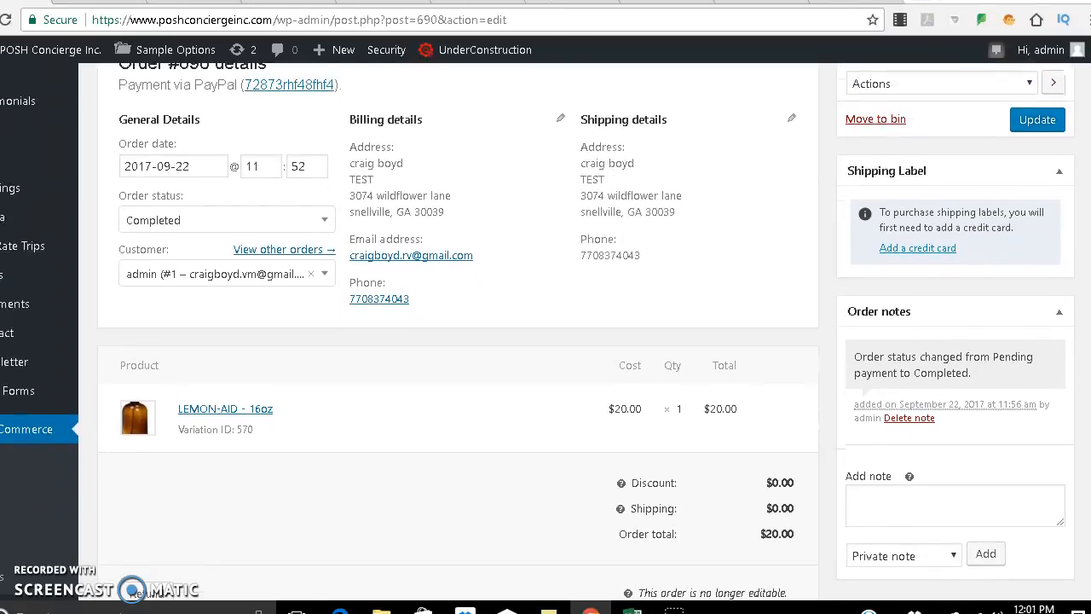
scroll(538, 333, "down", 3)
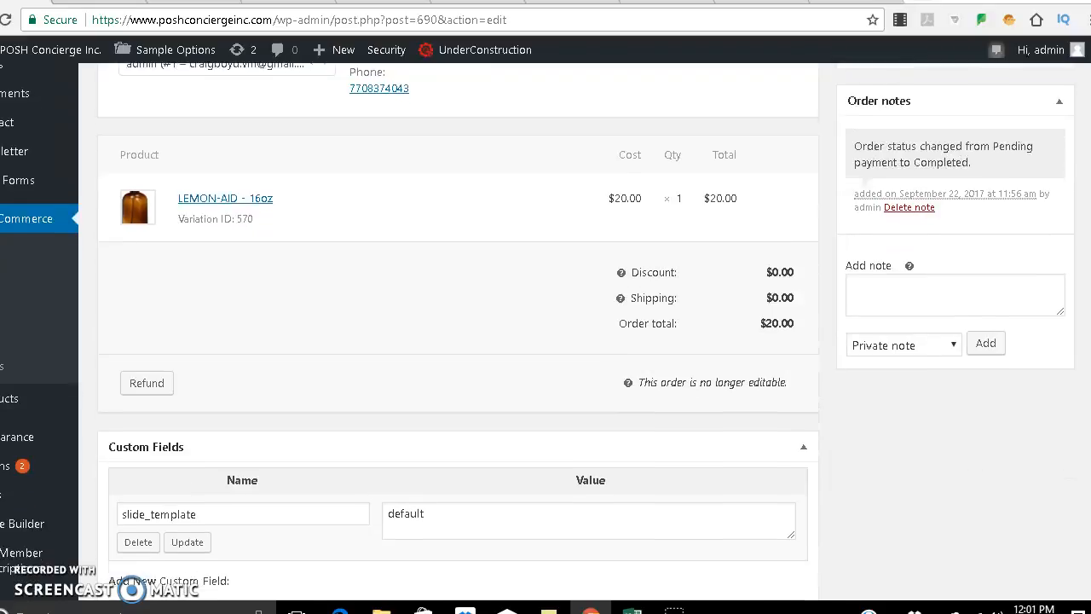
scroll(538, 332, "down", 2)
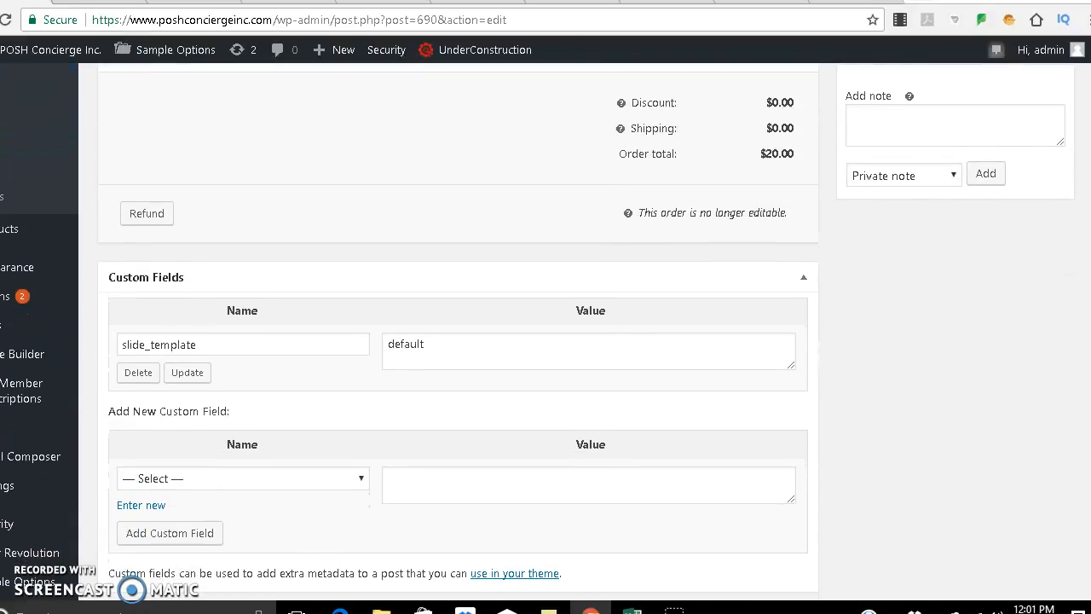
scroll(538, 333, "up", 5)
scroll(538, 332, "up", 2)
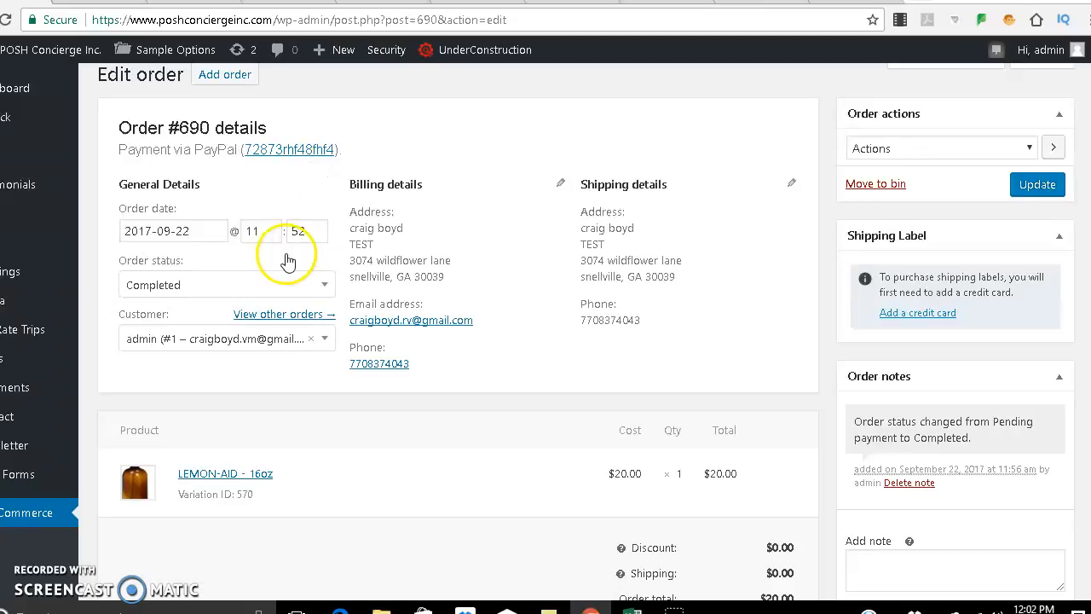
- Look through the available order statuses and order actions without choosing any
left_click(275, 291)
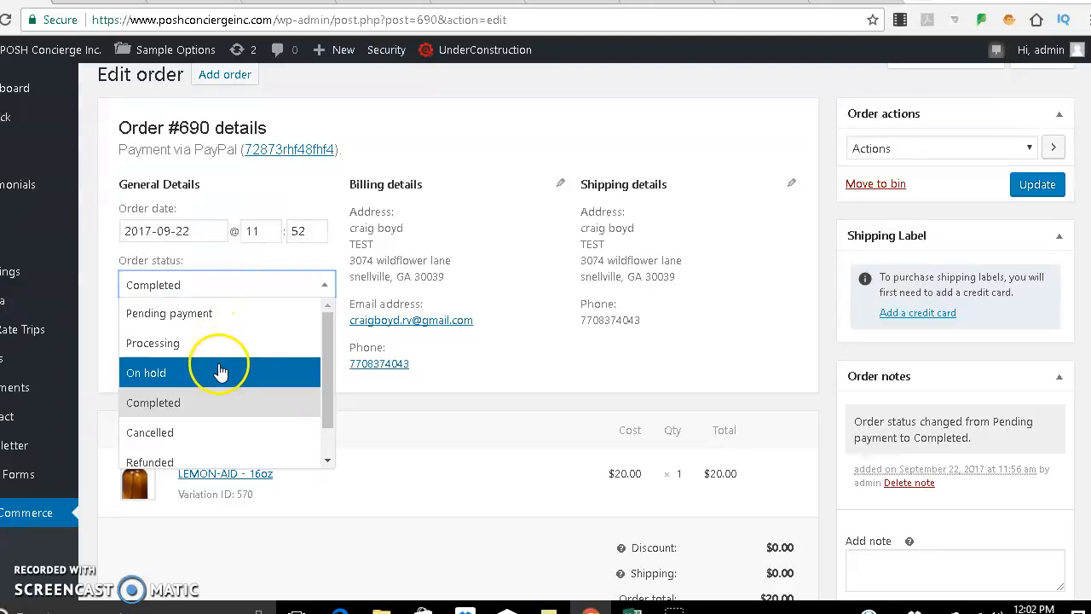
left_click_drag(327, 391, 325, 429)
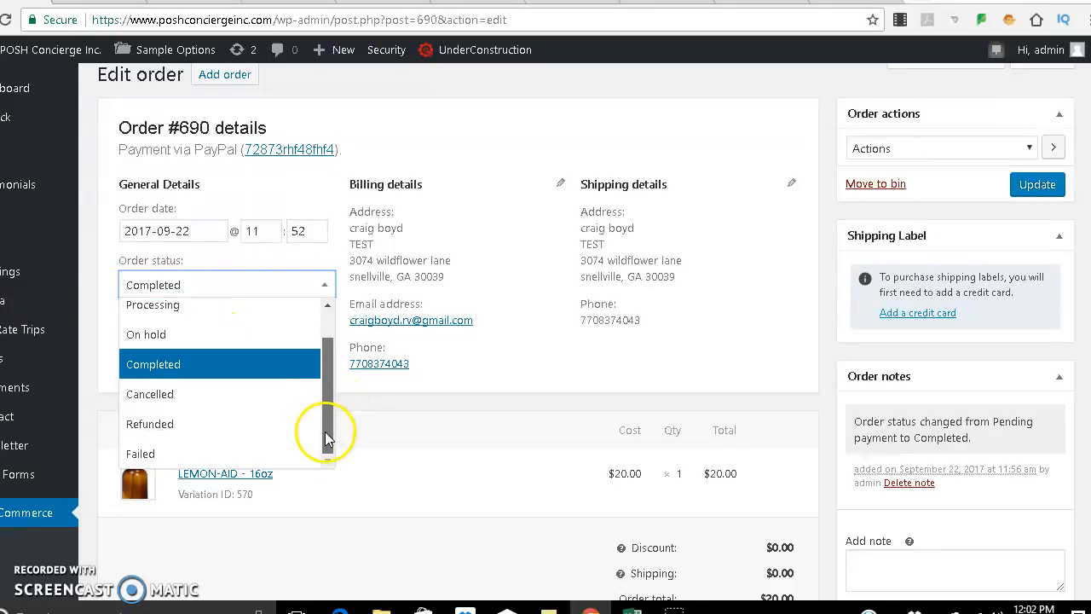
left_click(329, 285)
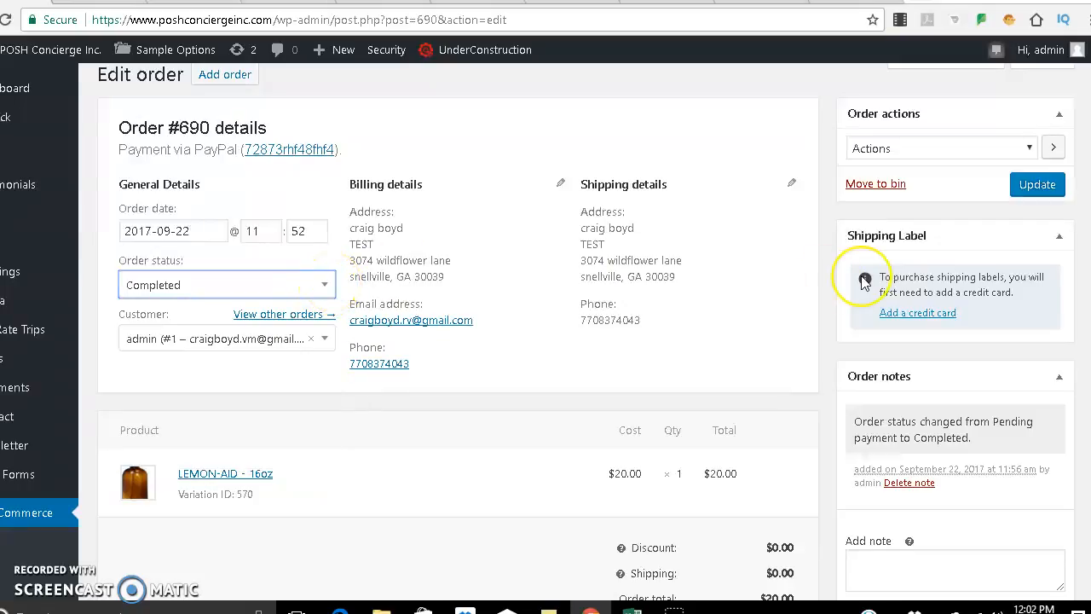
left_click(895, 147)
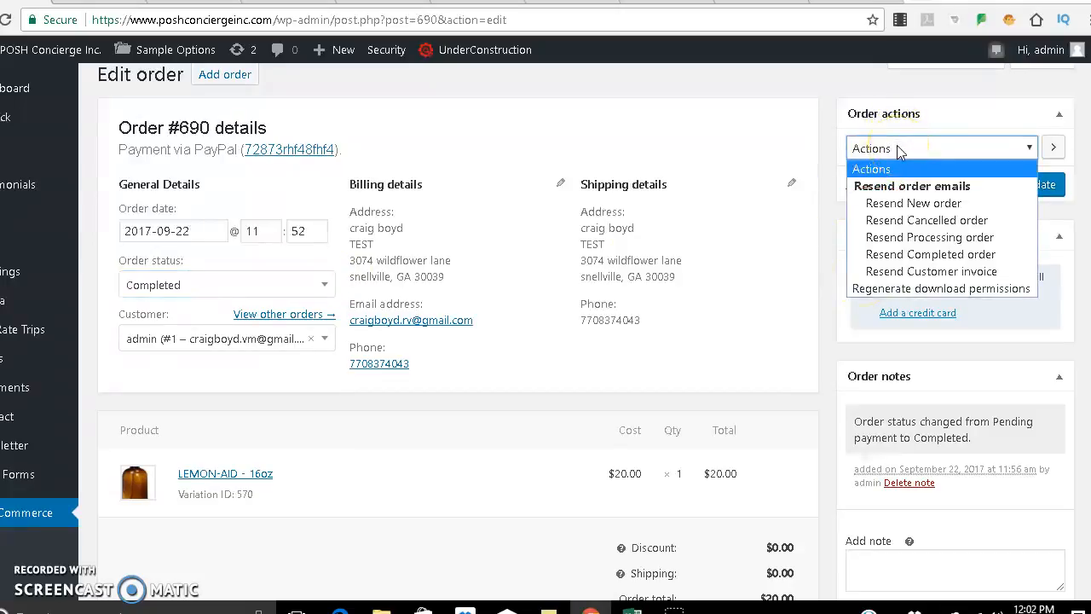
left_click(900, 151)
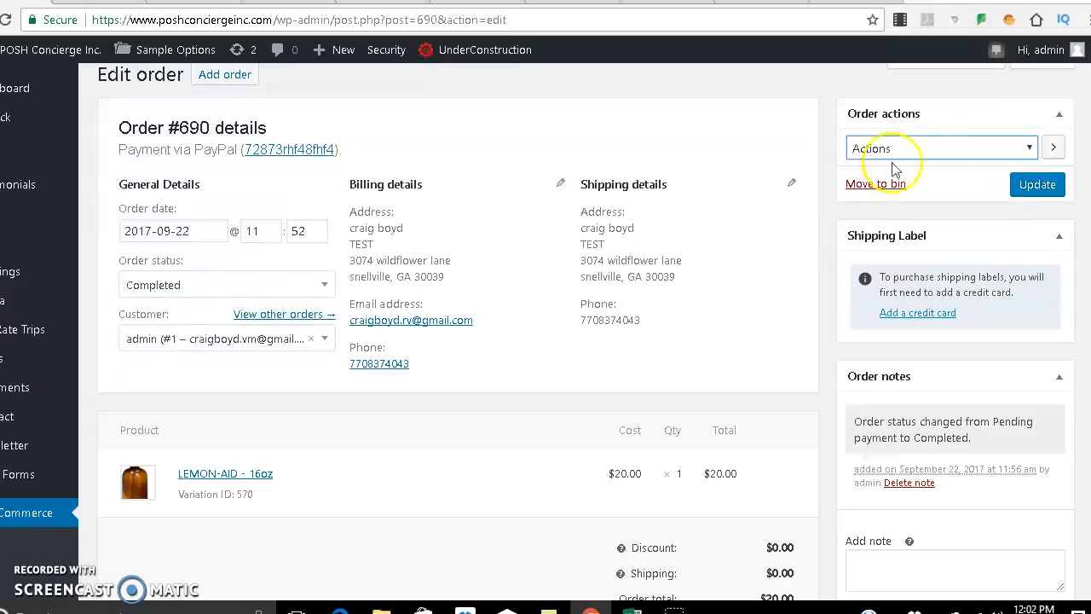
- Collapse and re-expand the Shipping Label section and read its notice about adding a credit card
left_click(1059, 239)
left_click(1060, 238)
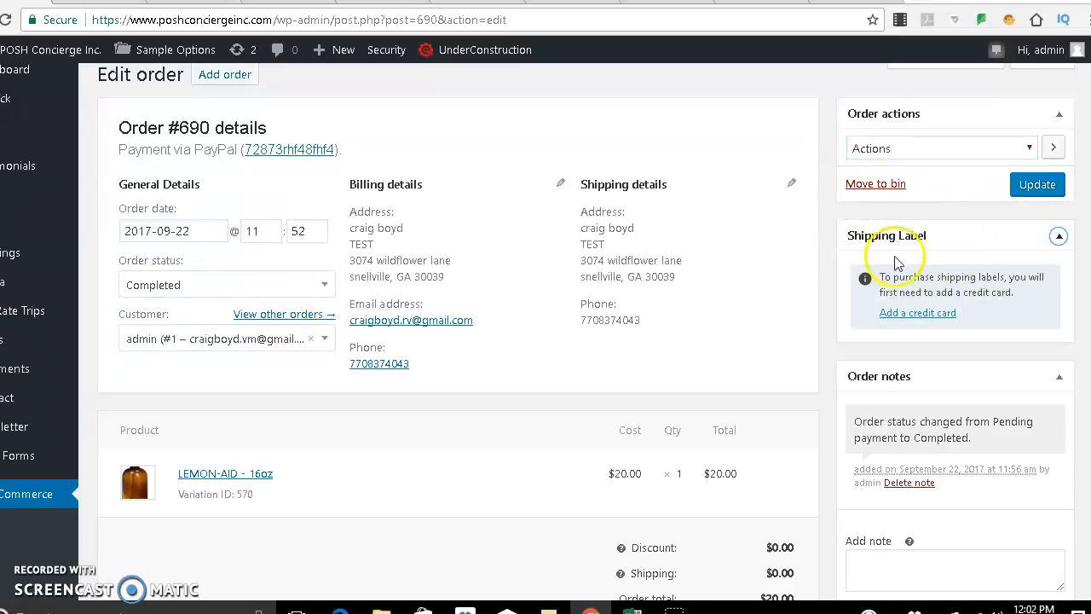
left_click_drag(880, 276, 1013, 292)
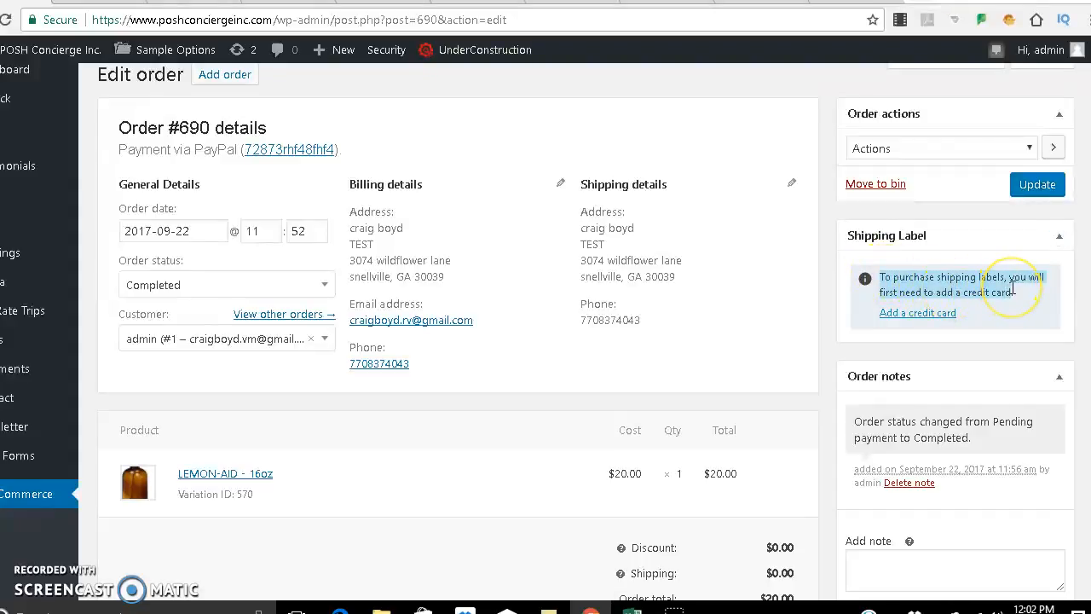
left_click(1041, 306)
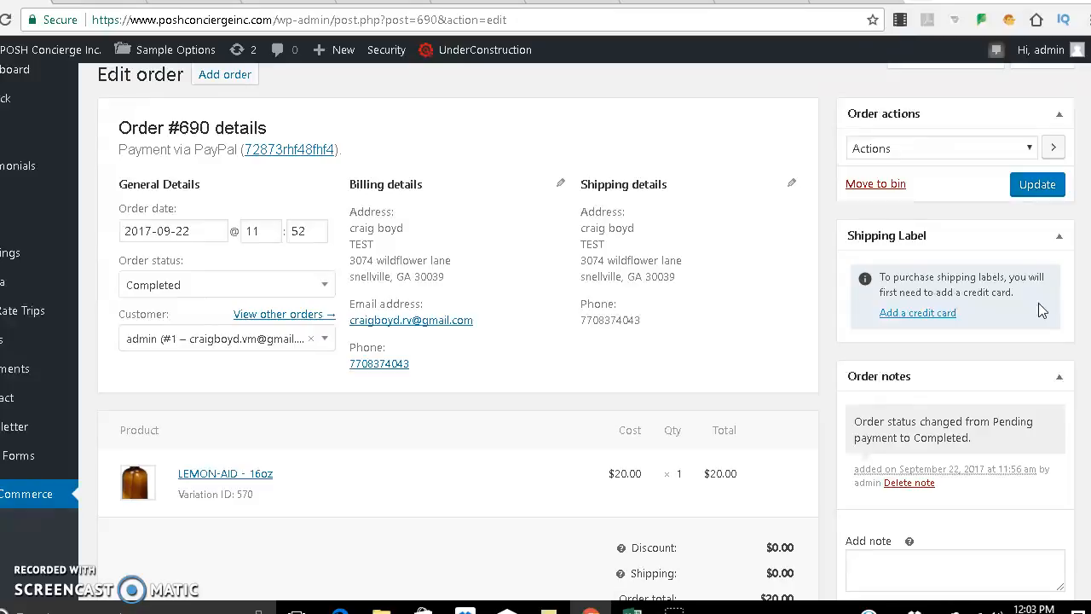
- Examine the Order notes section and its new note field, along with the order's product totals and custom fields
scroll(1066, 273, "down", 1)
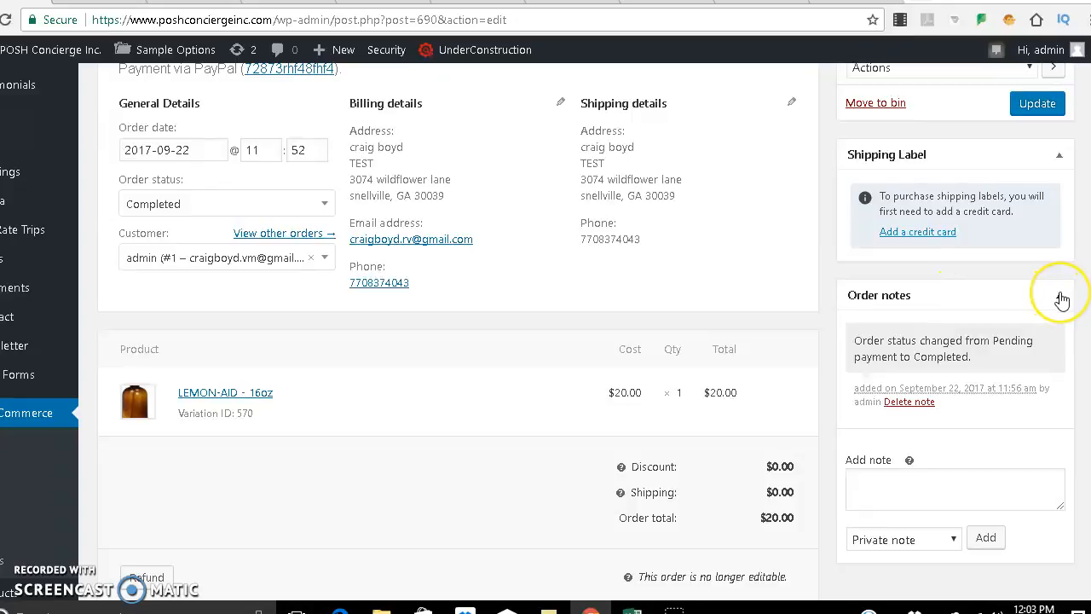
left_click(937, 489)
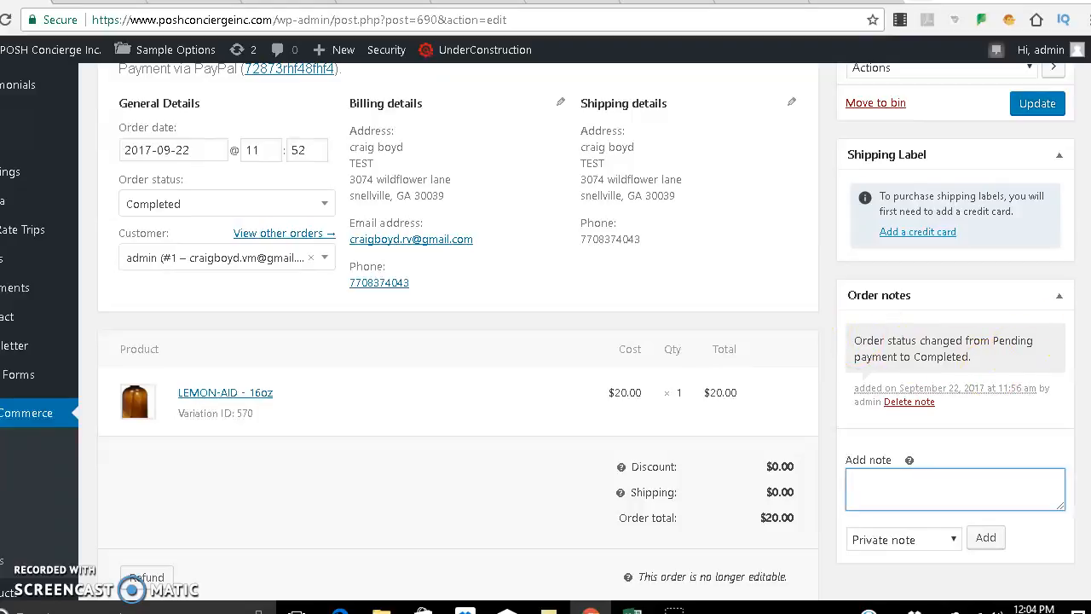
scroll(537, 332, "down", 1)
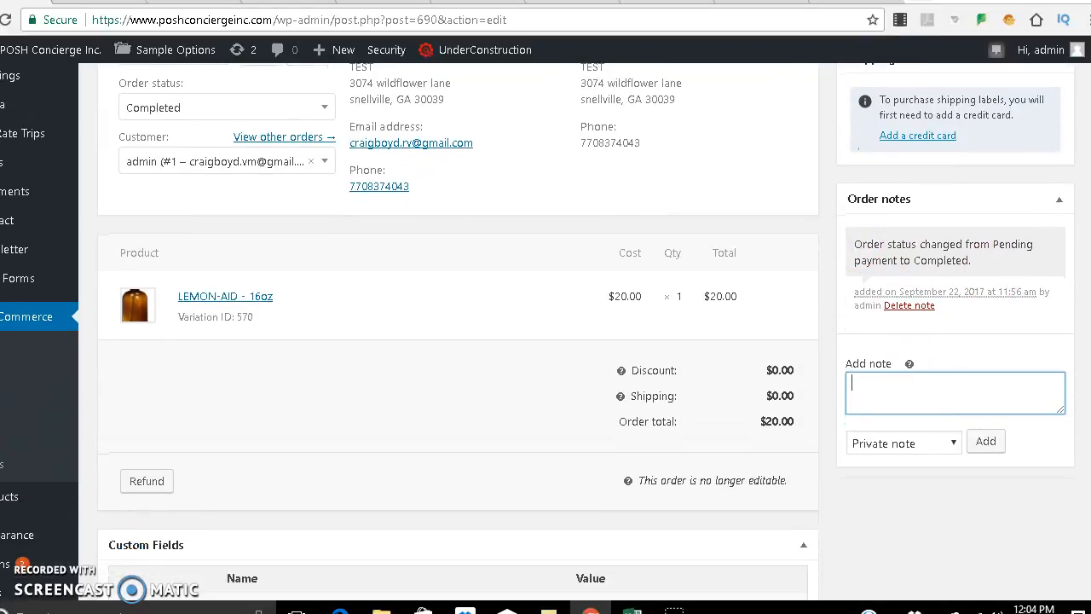
scroll(537, 332, "up", 1)
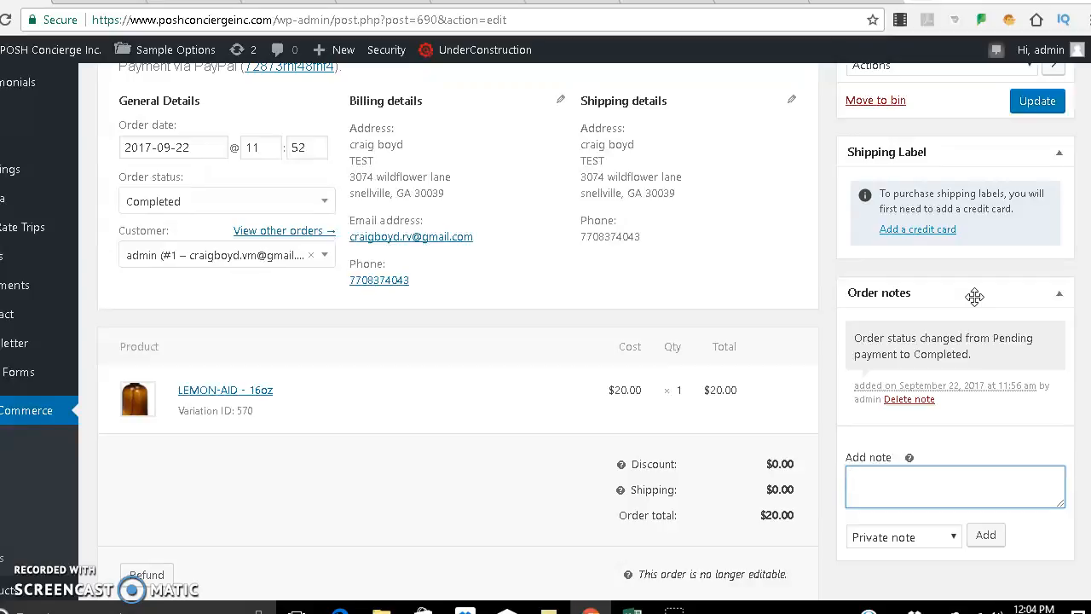
scroll(975, 296, "down", 3)
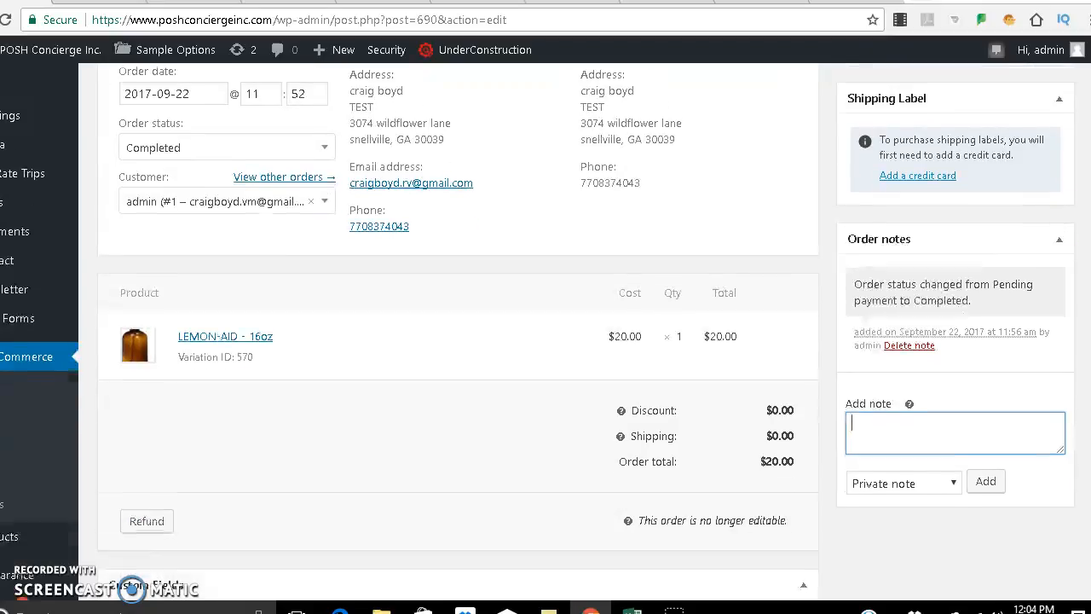
scroll(545, 330, "down", 1)
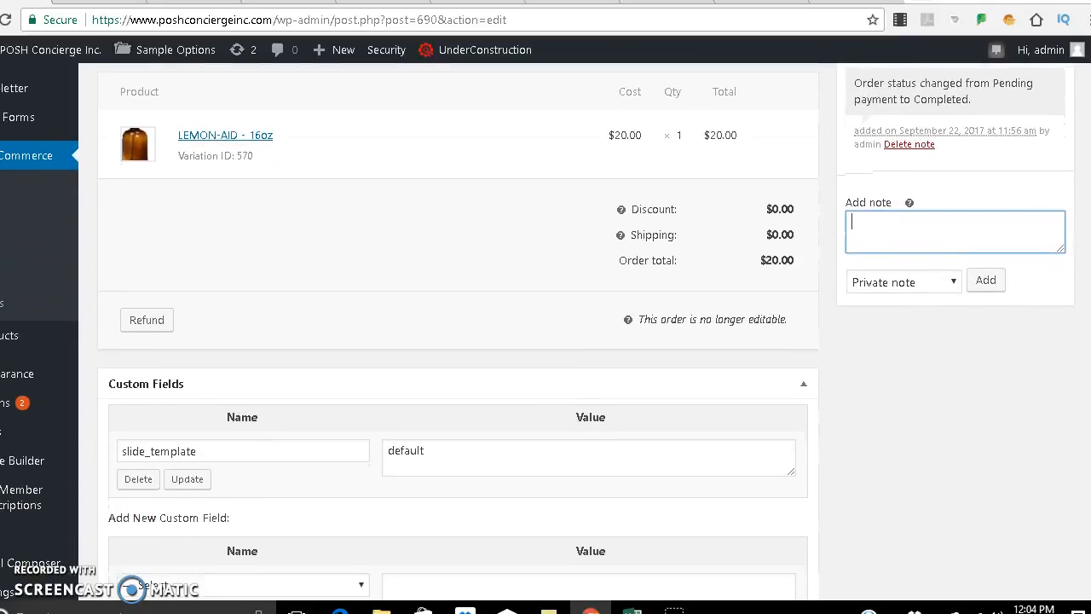
scroll(1087, 337, "up", 2)
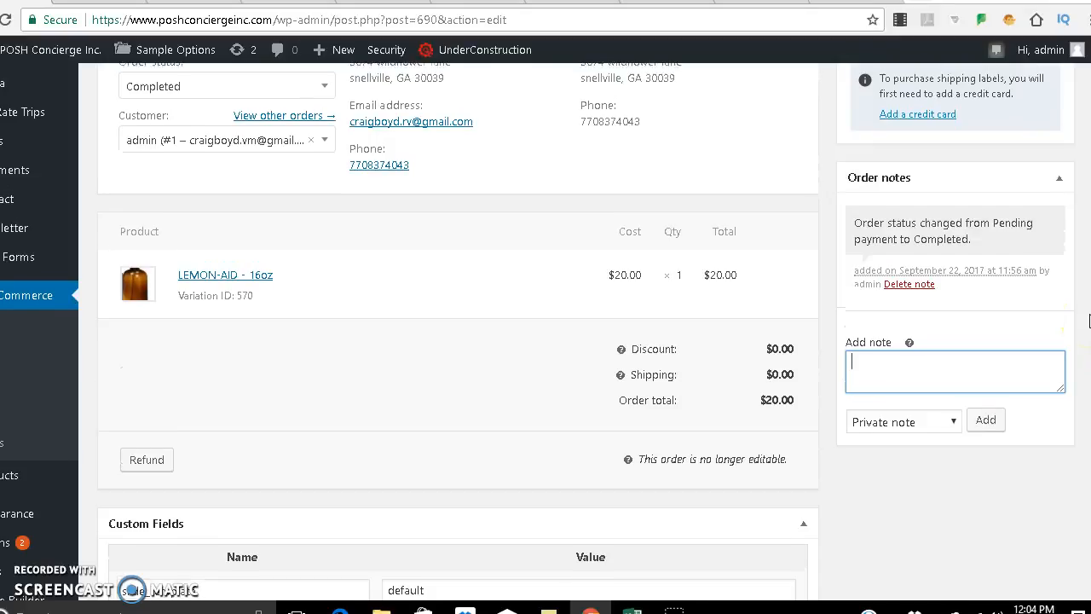
scroll(1088, 324, "up", 2)
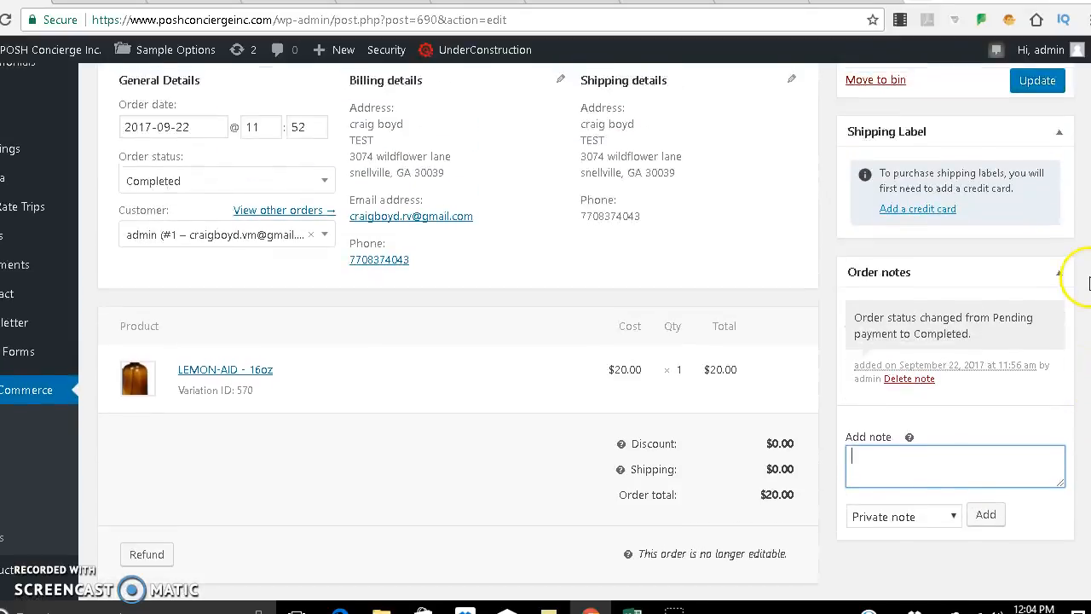
left_click(1023, 272)
left_click(1025, 271)
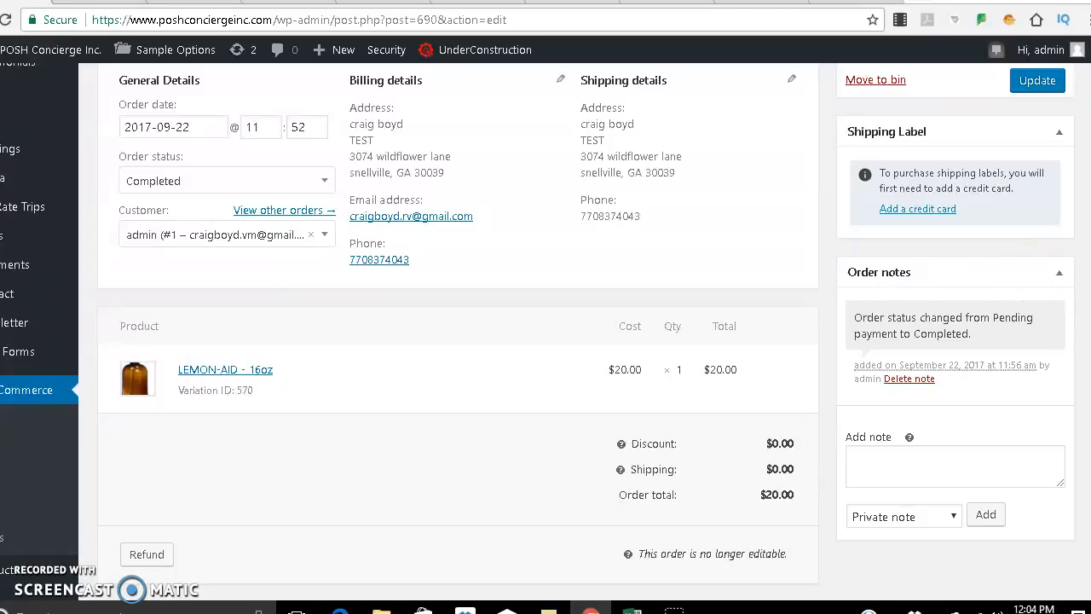
- Start a refund for the LEMON-AID - 16oz order and set the refund amount to 20
scroll(538, 332, "down", 2)
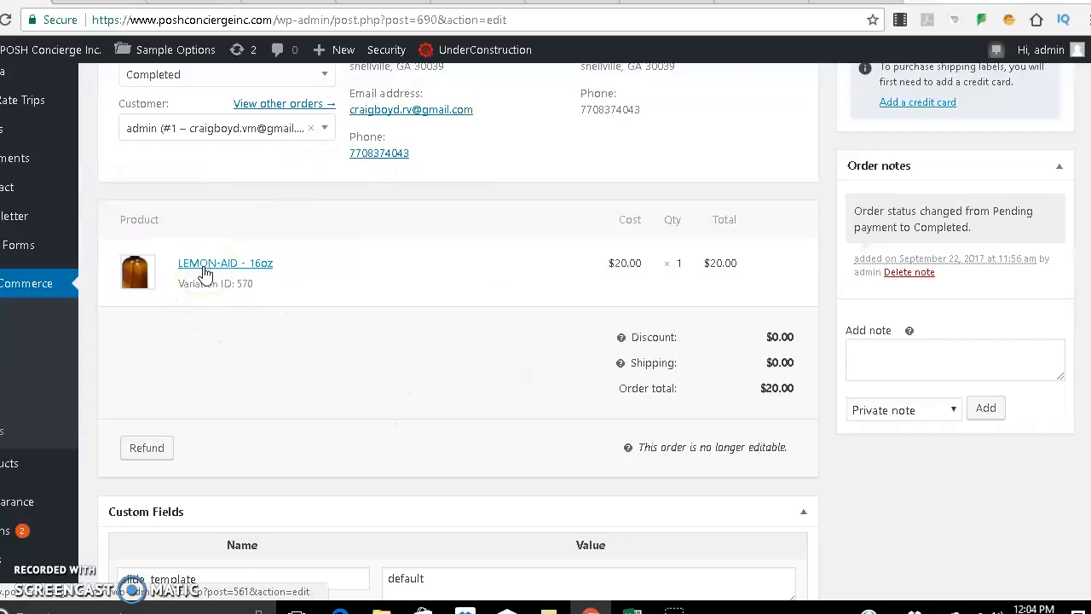
left_click(150, 447)
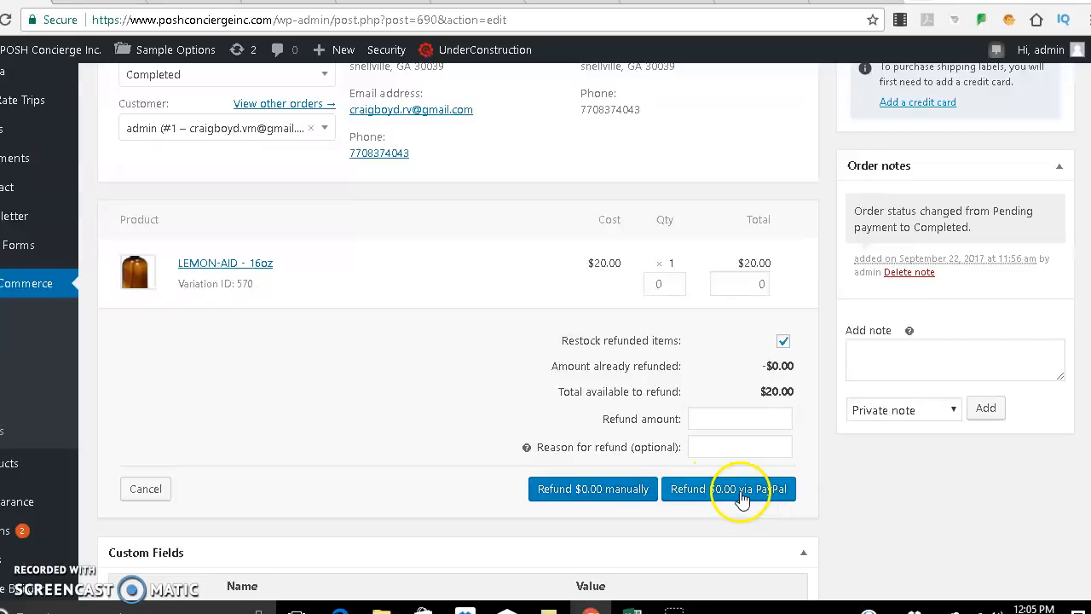
left_click(696, 417)
type("200")
key("BackSpace")
key("BackSpace")
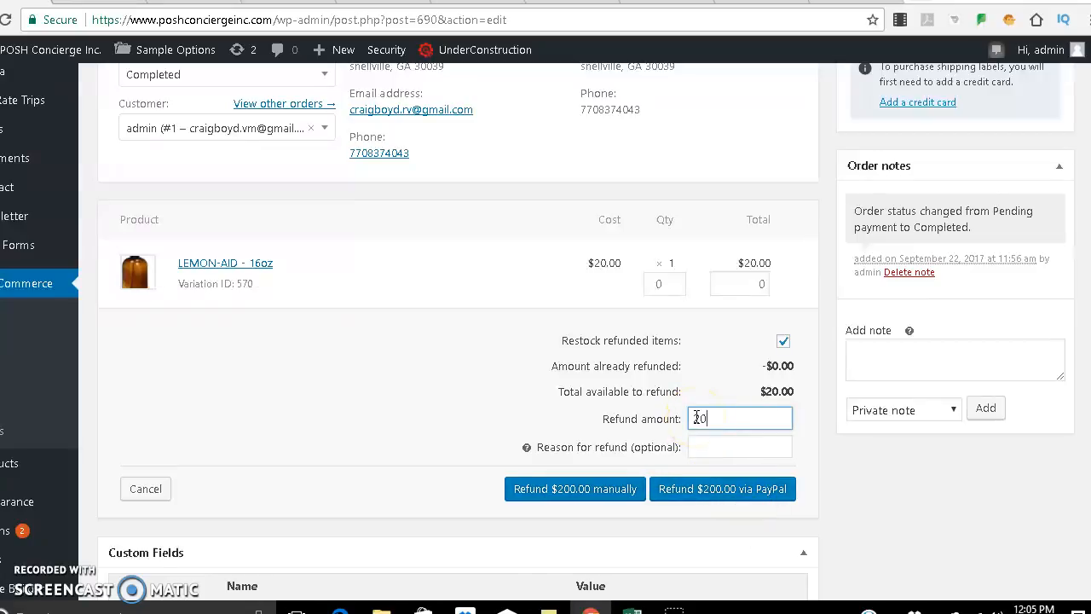
type("0")
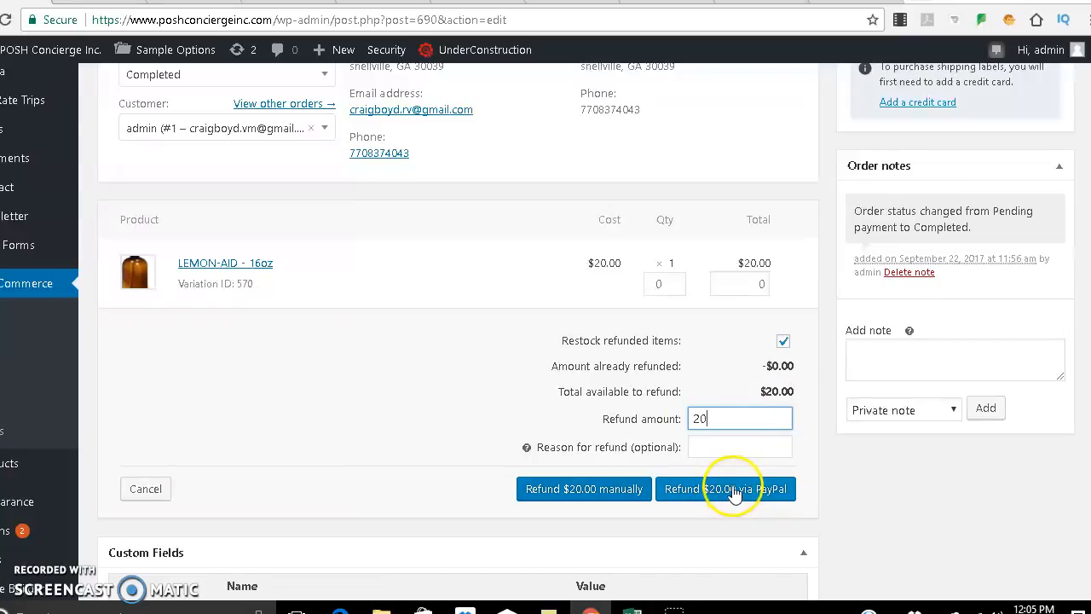
- Activate the optional refund reason field and the new order note field
left_click(723, 449)
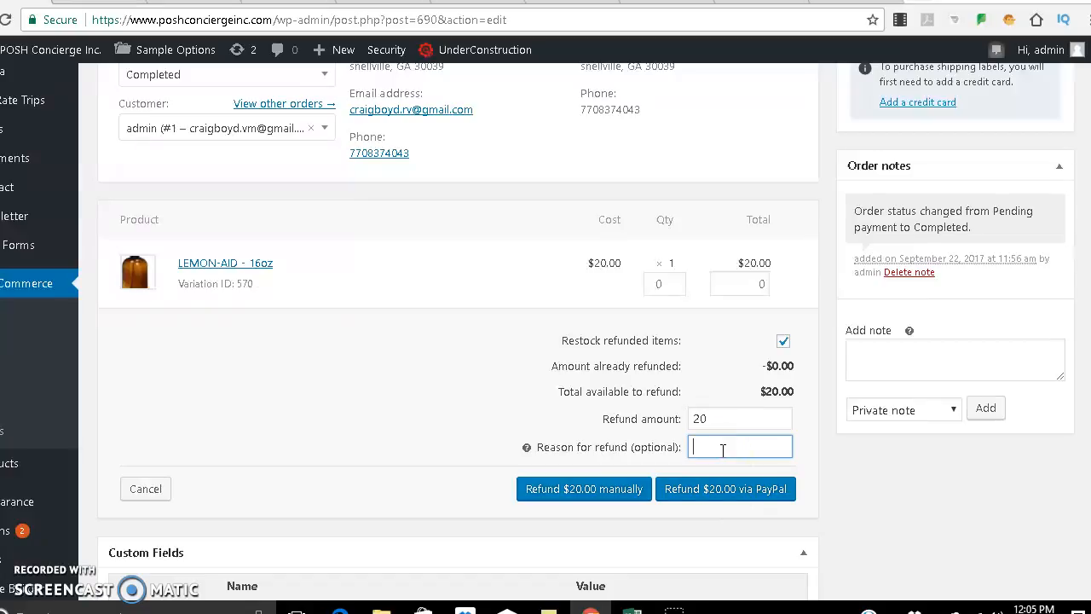
left_click(887, 368)
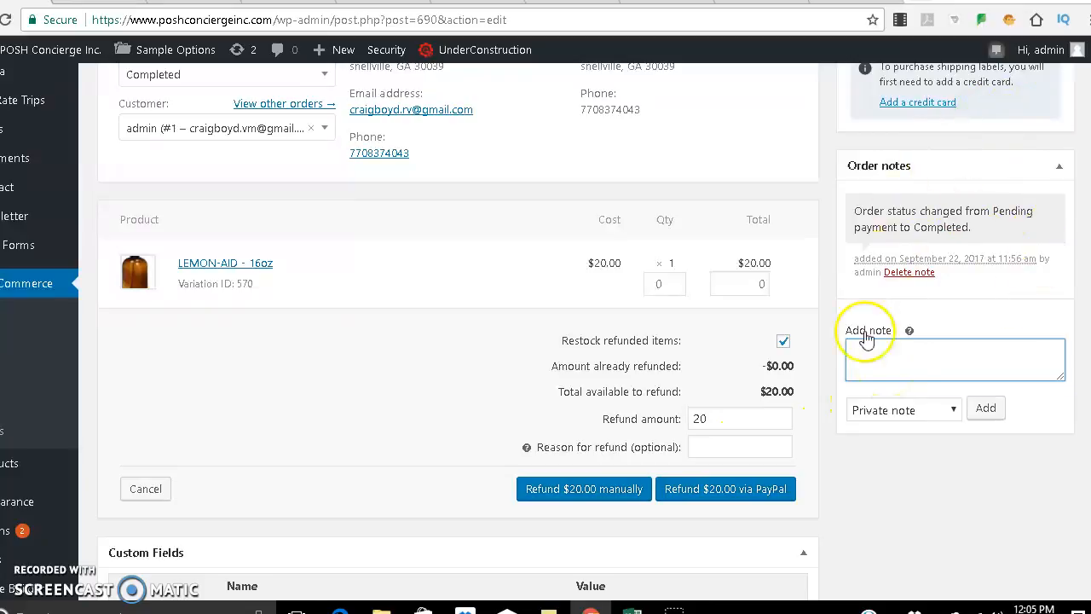
- Examine the order's Custom Fields, Revolution Slider Options and Downloadable product permissions sections, and return to the order details and actions
scroll(458, 341, "down", 3)
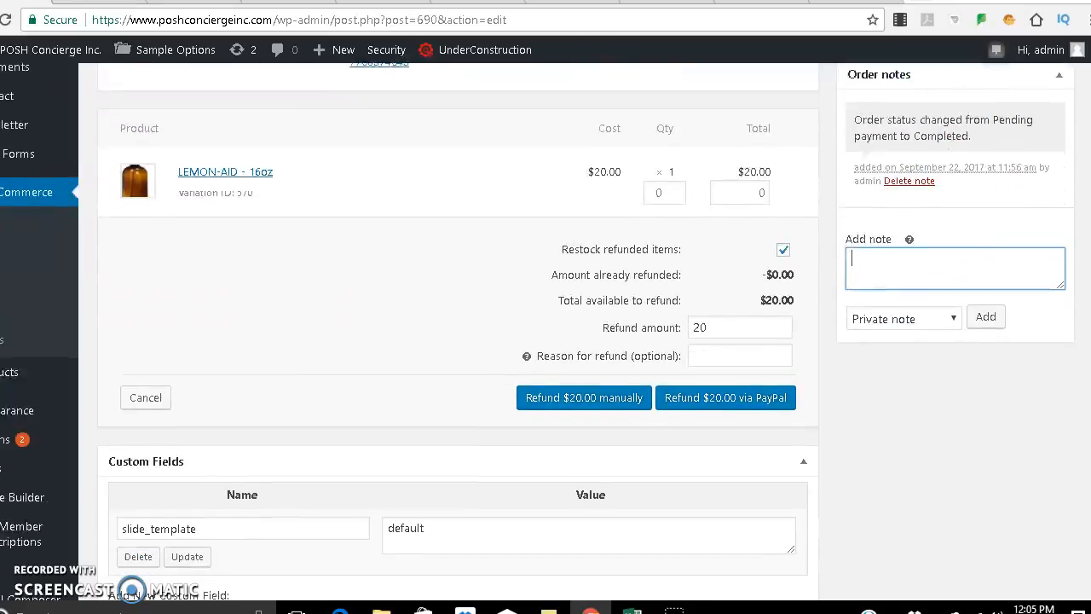
scroll(458, 341, "down", 2)
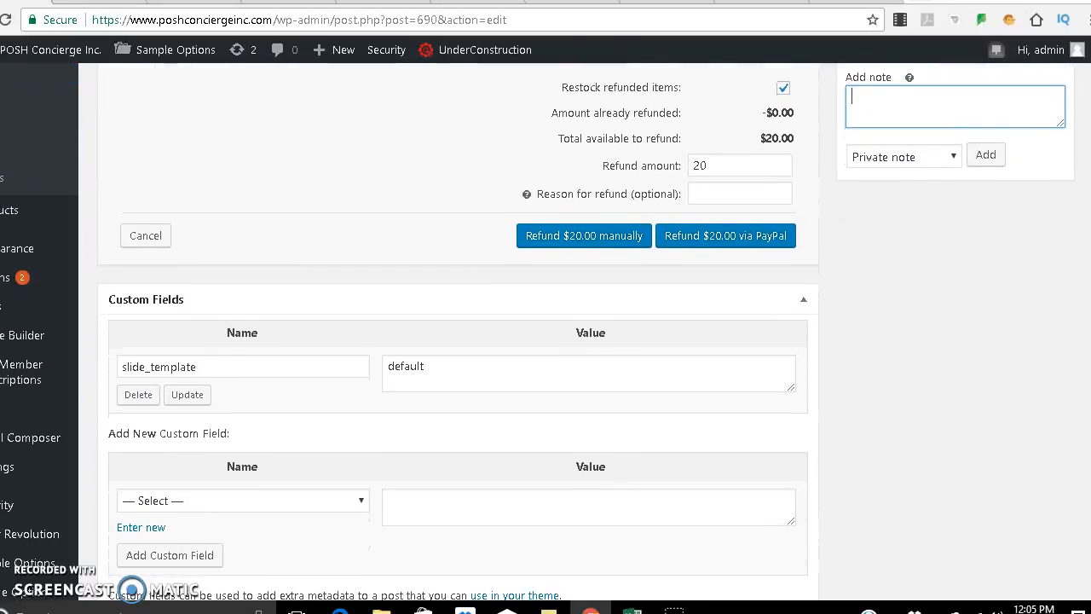
scroll(458, 341, "down", 1)
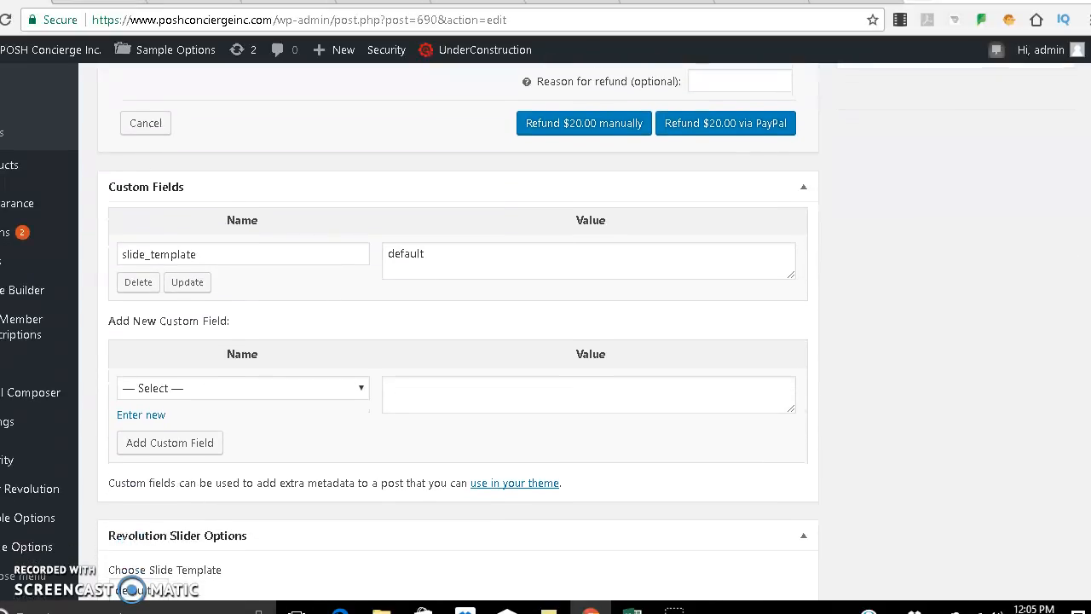
scroll(458, 340, "down", 1)
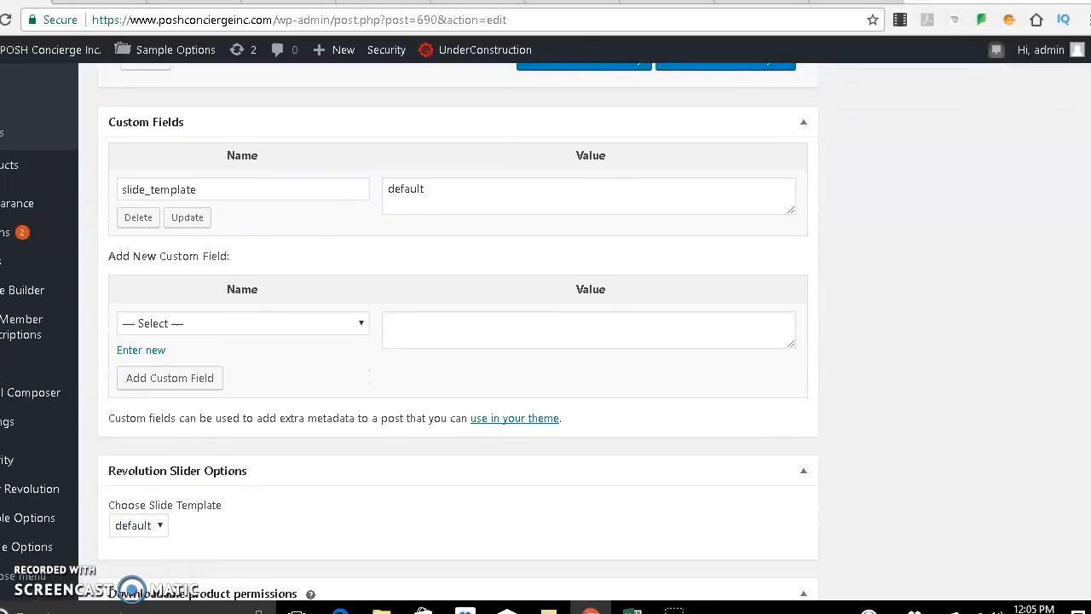
scroll(458, 341, "down", 1)
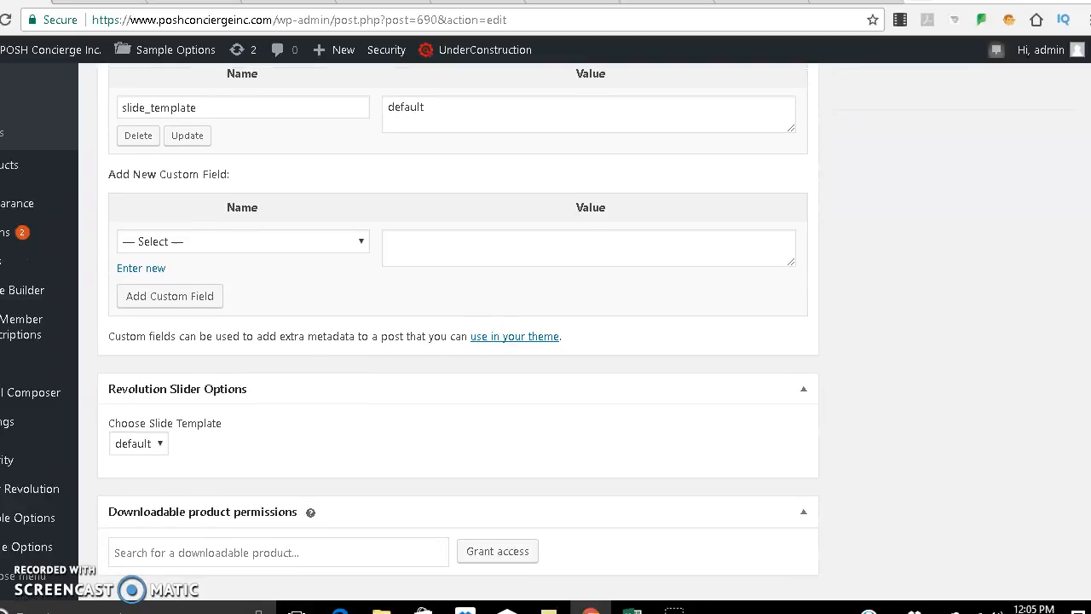
scroll(458, 341, "up", 1)
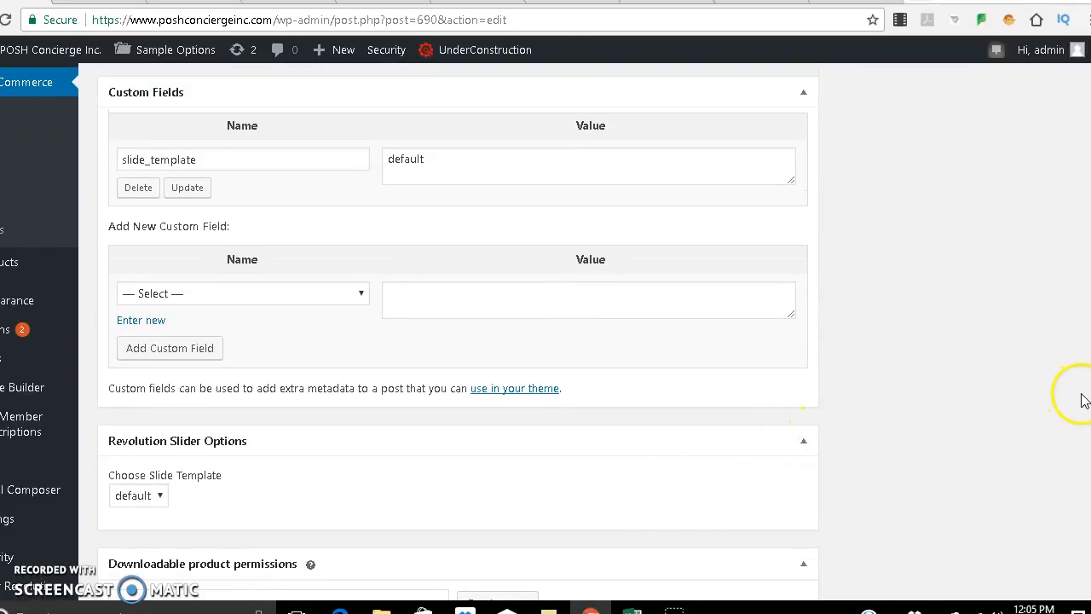
scroll(1082, 401, "up", 4)
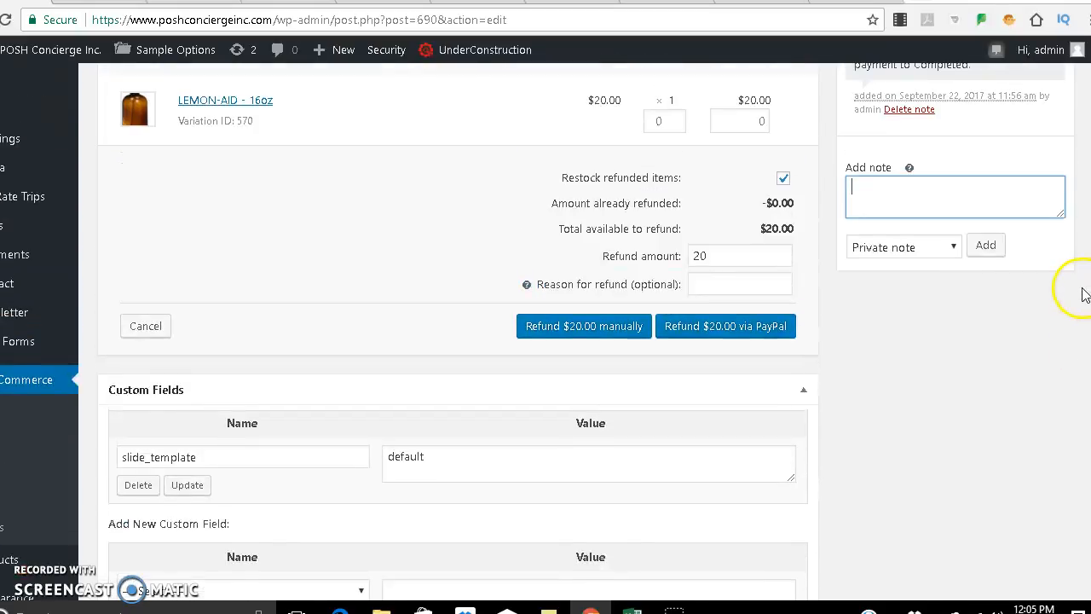
scroll(1082, 294, "up", 5)
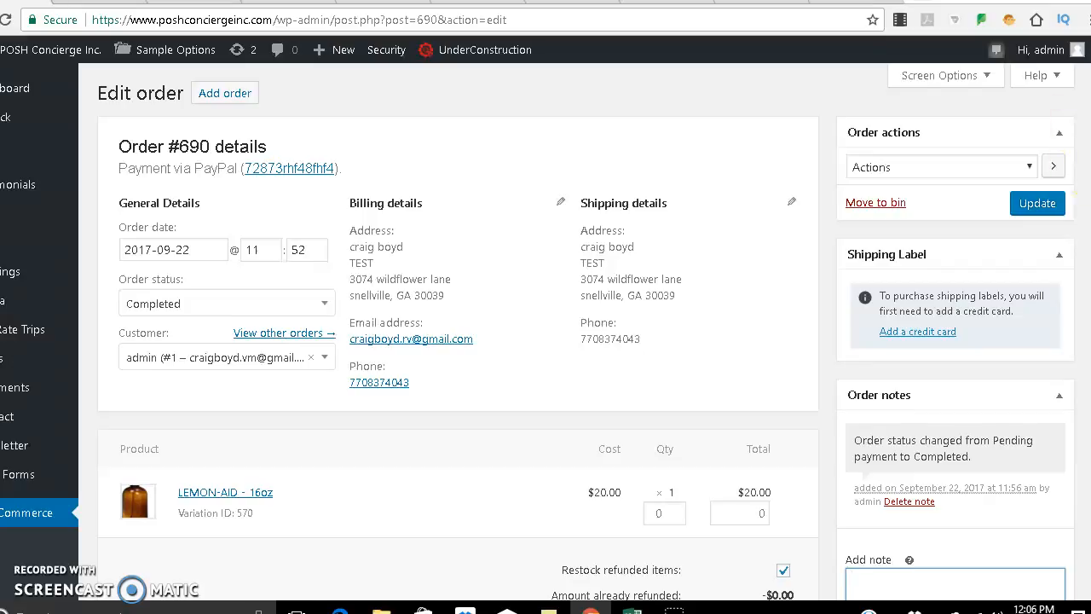
scroll(546, 330, "down", 1)
scroll(546, 331, "up", 1)
- Move the order to the bin and permanently delete it from the binned orders
left_click(859, 207)
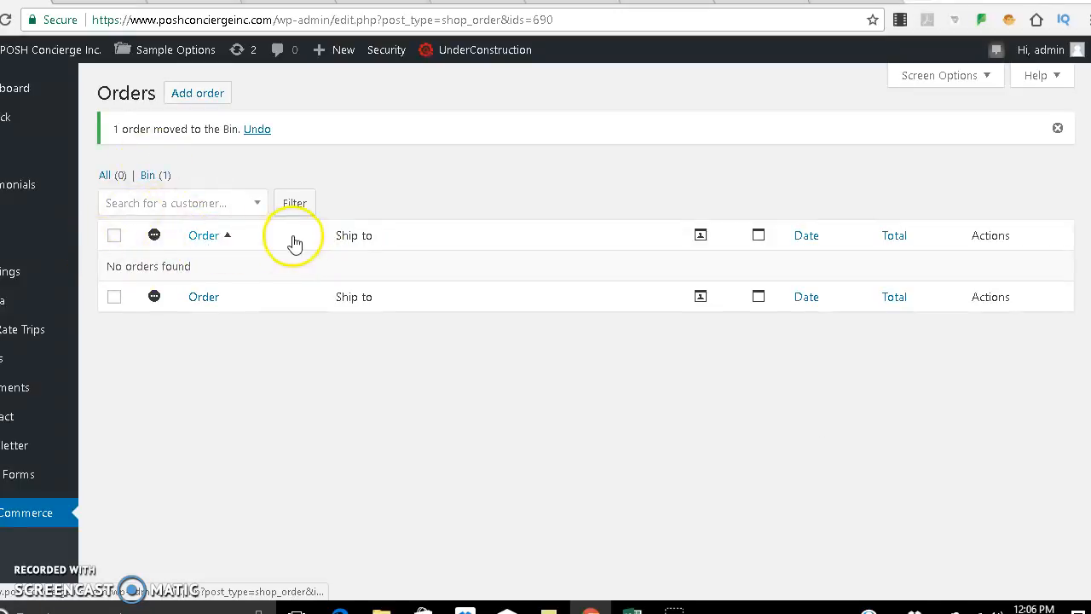
left_click(152, 176)
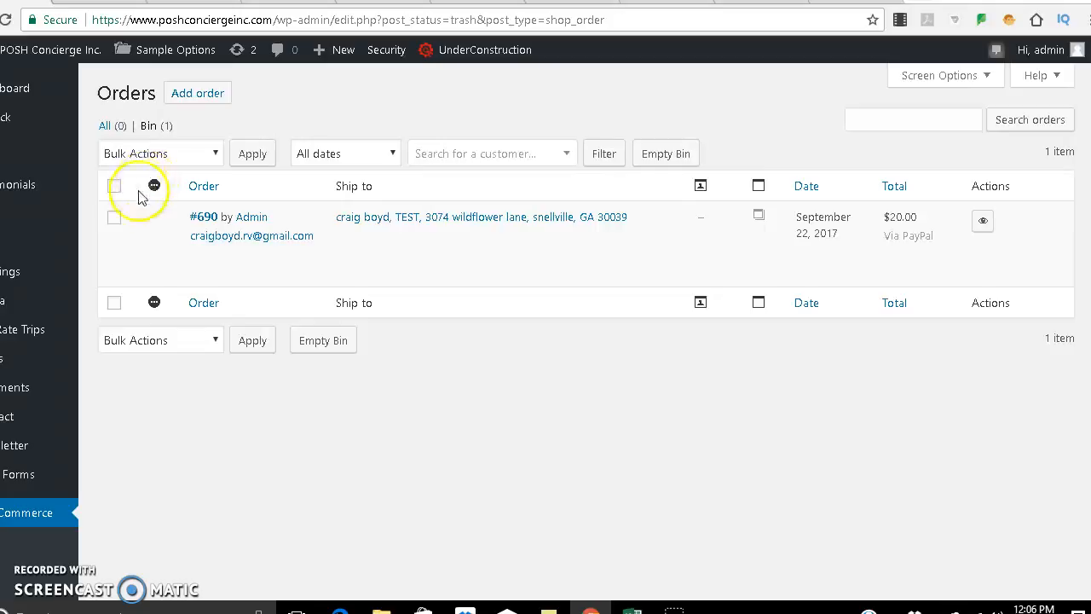
mouse_move(85, 219)
left_click(235, 271)
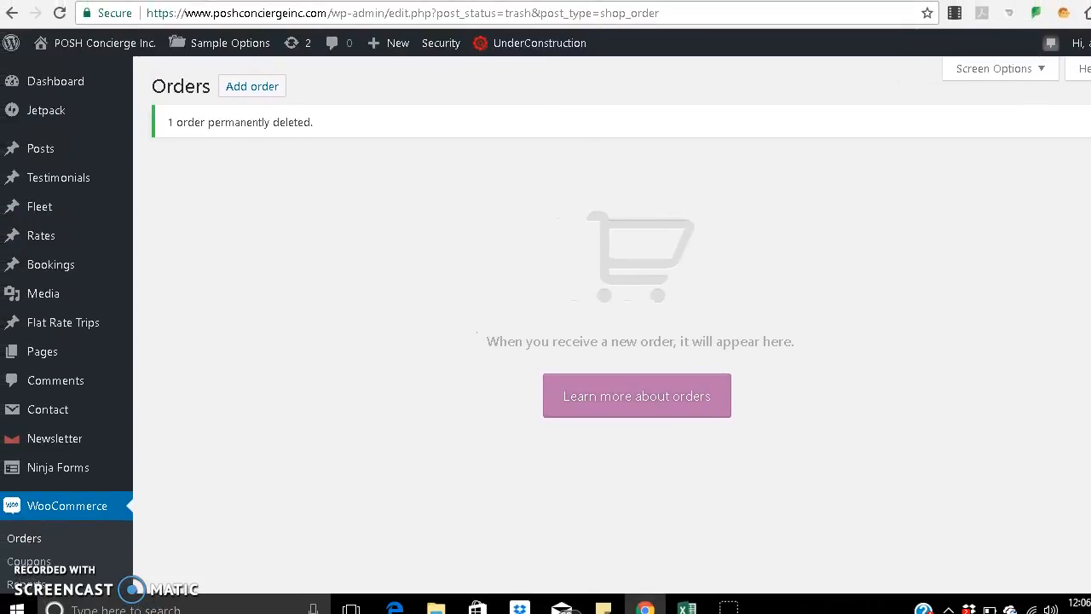
- Open the WooCommerce shipping zone settings and highlight the shipping methods listed for the United States zone
scroll(545, 320, "down", 2)
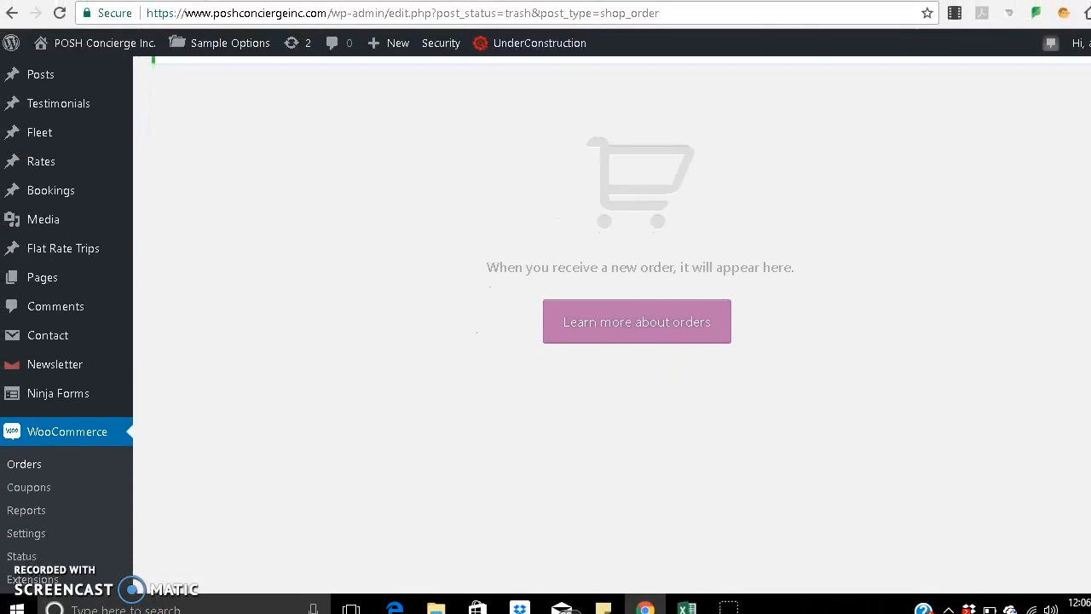
left_click(24, 467)
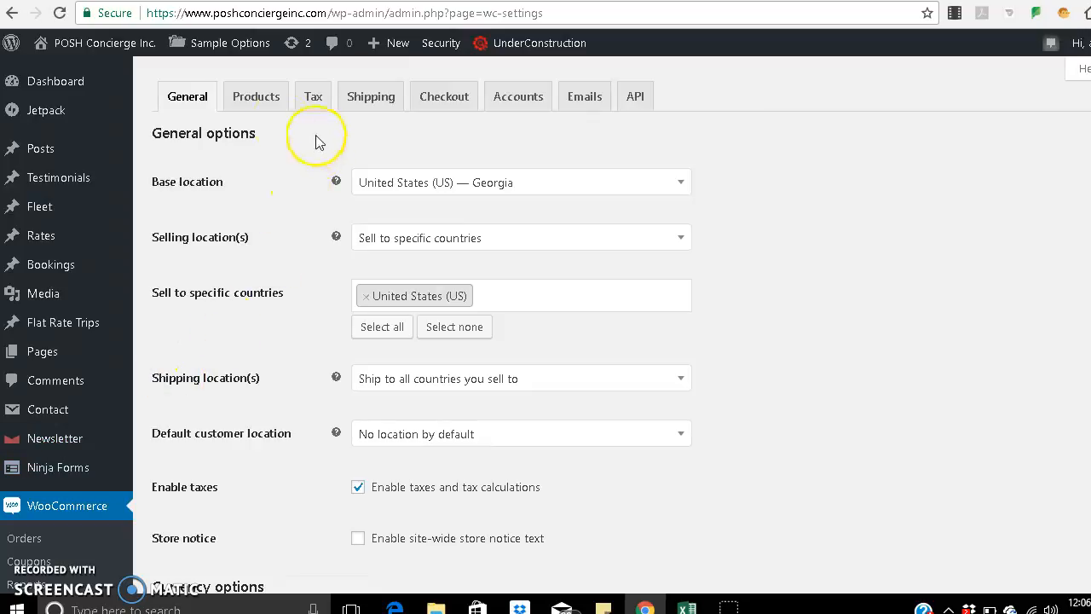
left_click(381, 104)
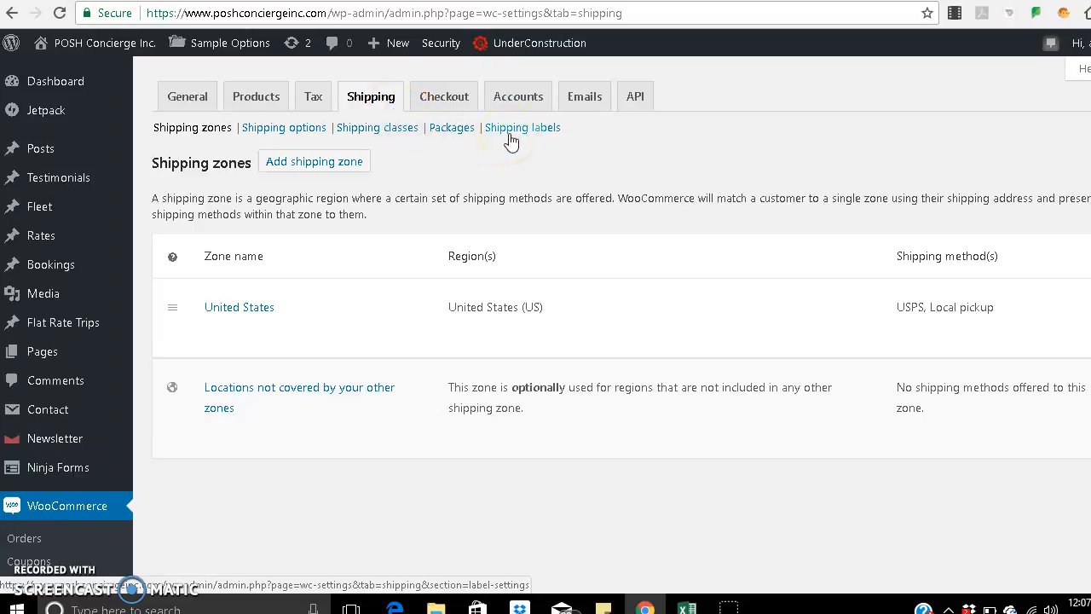
left_click_drag(900, 308, 999, 305)
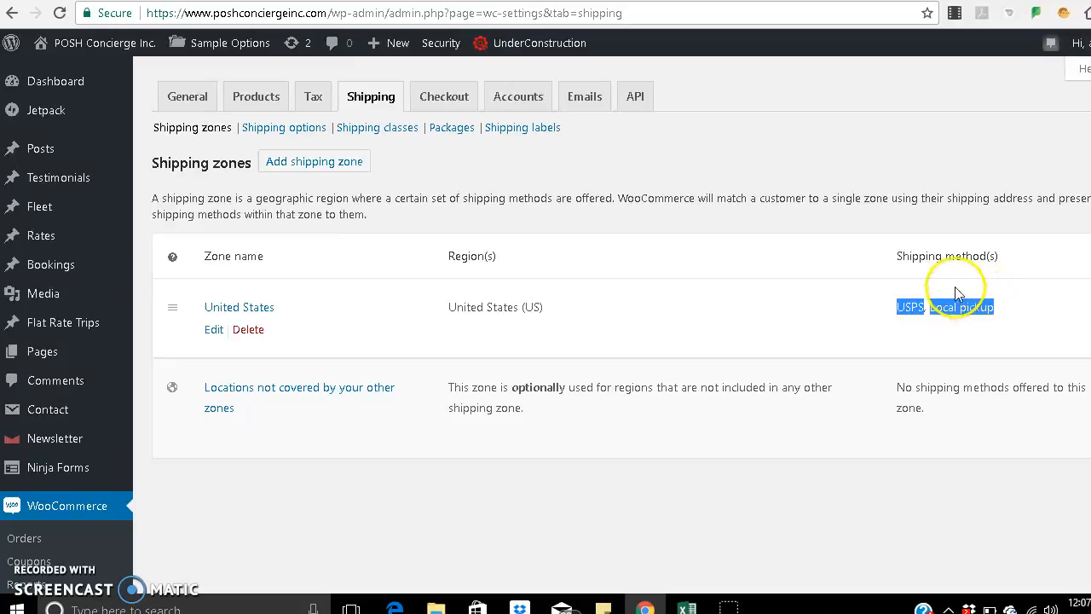
left_click(831, 304)
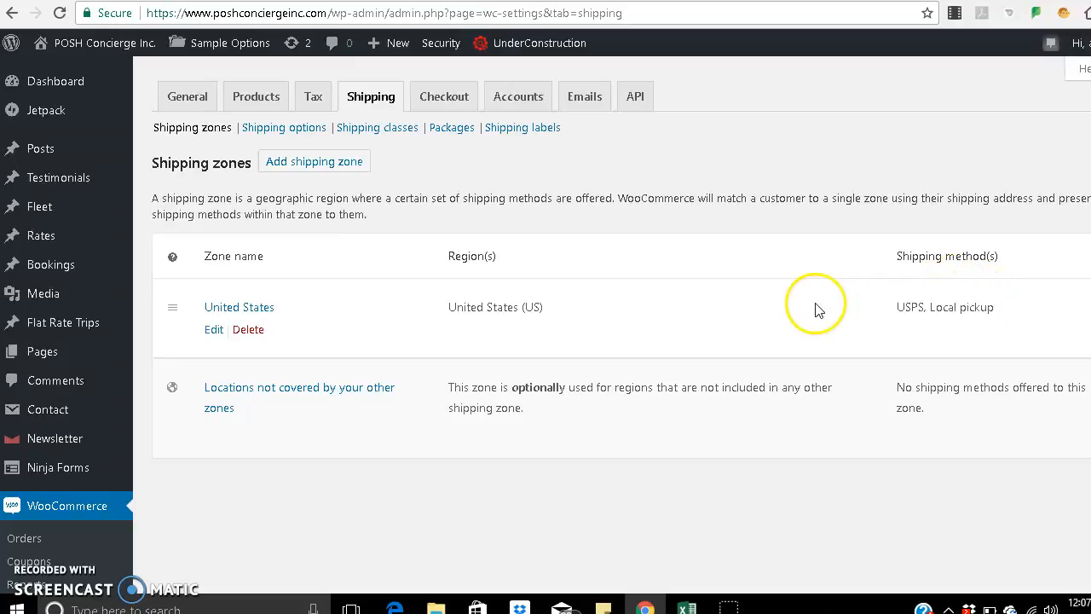
- Open the United States shipping zone for editing, and disable and re-enable its Local pickup method
left_click(215, 333)
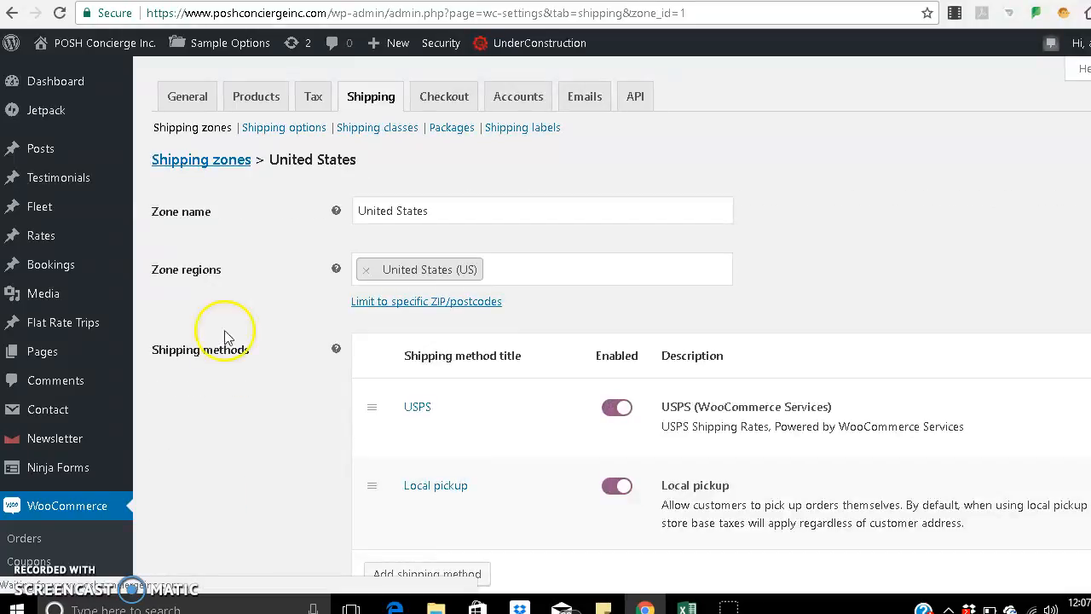
scroll(804, 370, "down", 1)
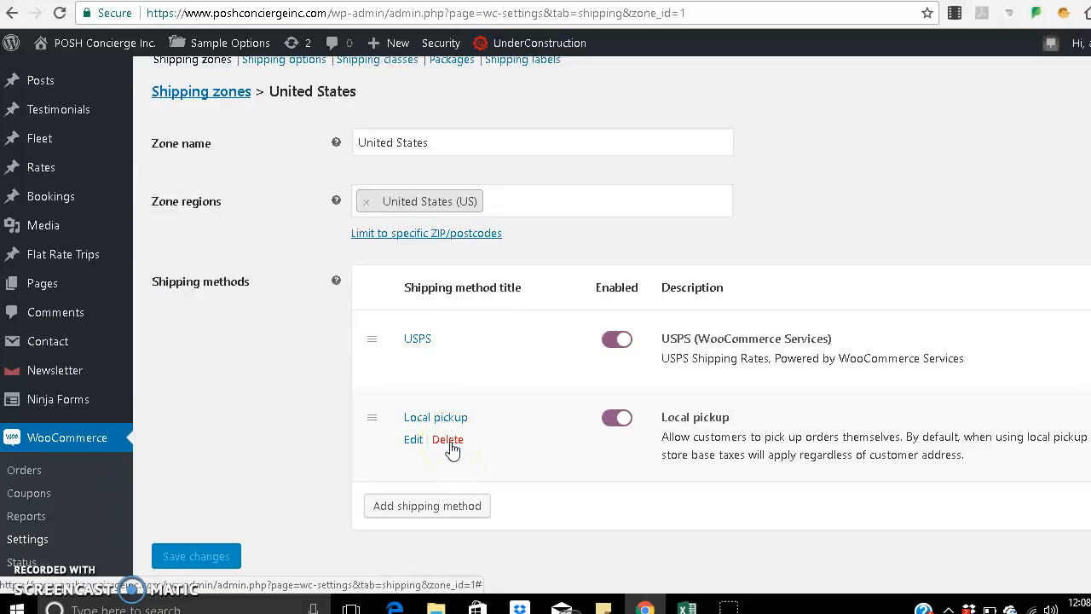
left_click(617, 419)
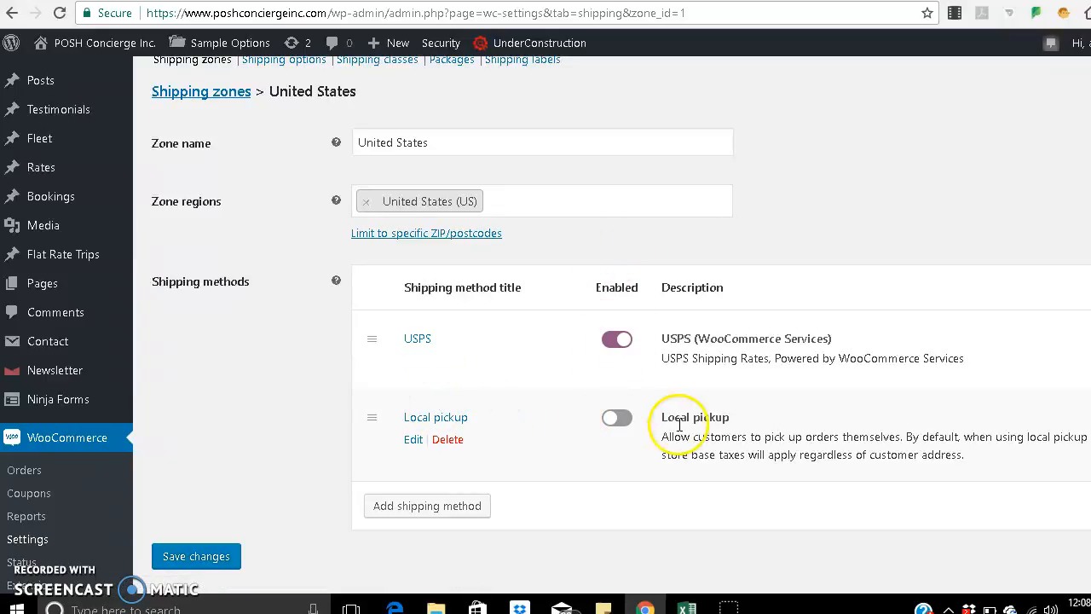
left_click(617, 419)
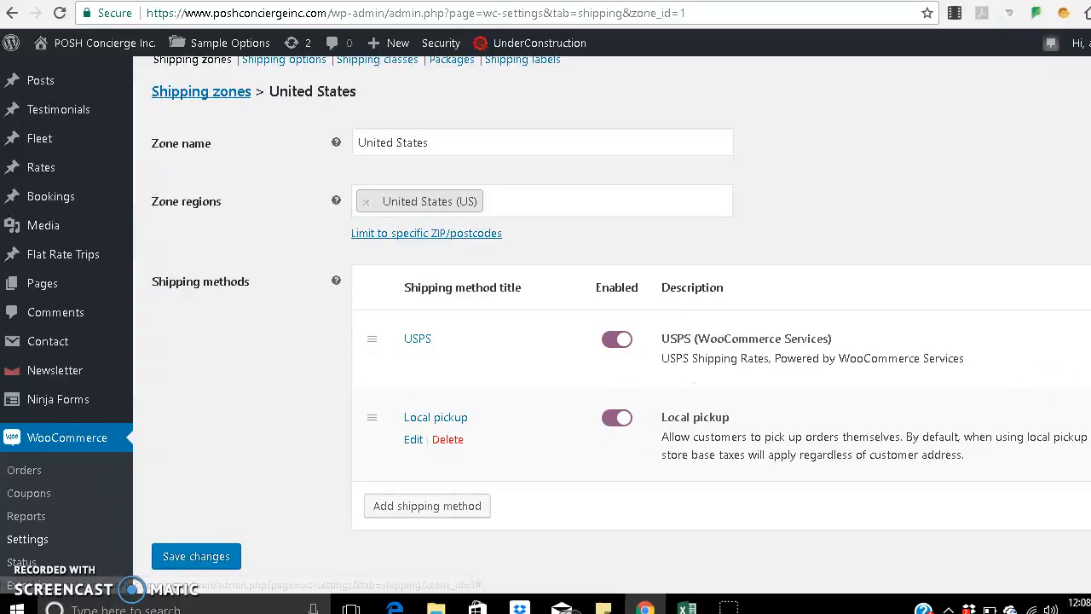
scroll(612, 323, "up", 1)
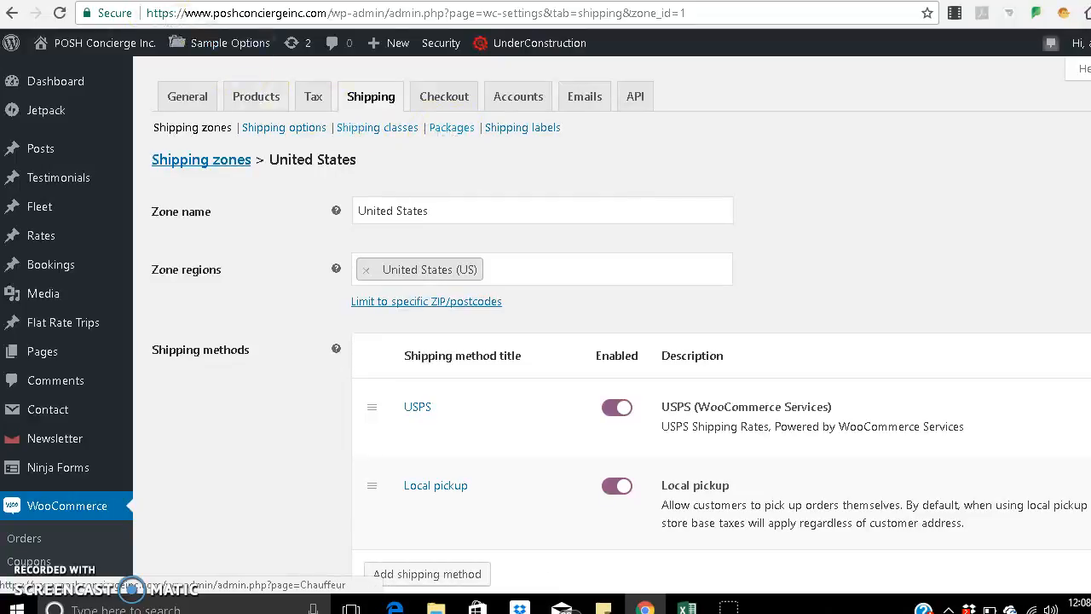
- Switch to the WooCommerce Services documentation and read back from printing shipping labels to the instructions for predefined and custom packages
left_click(145, 1)
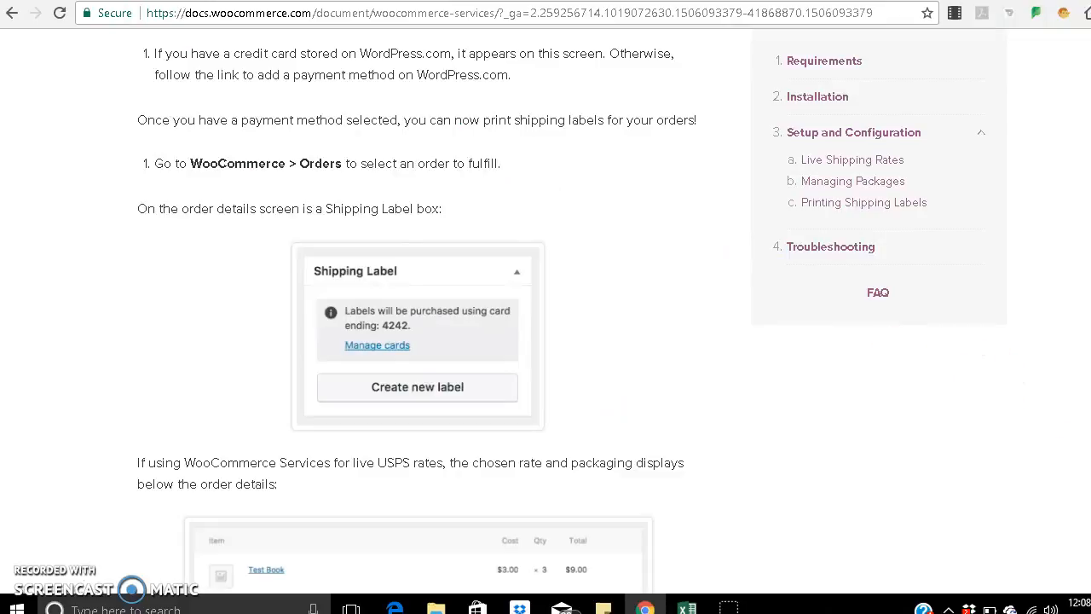
scroll(417, 311, "up", 10)
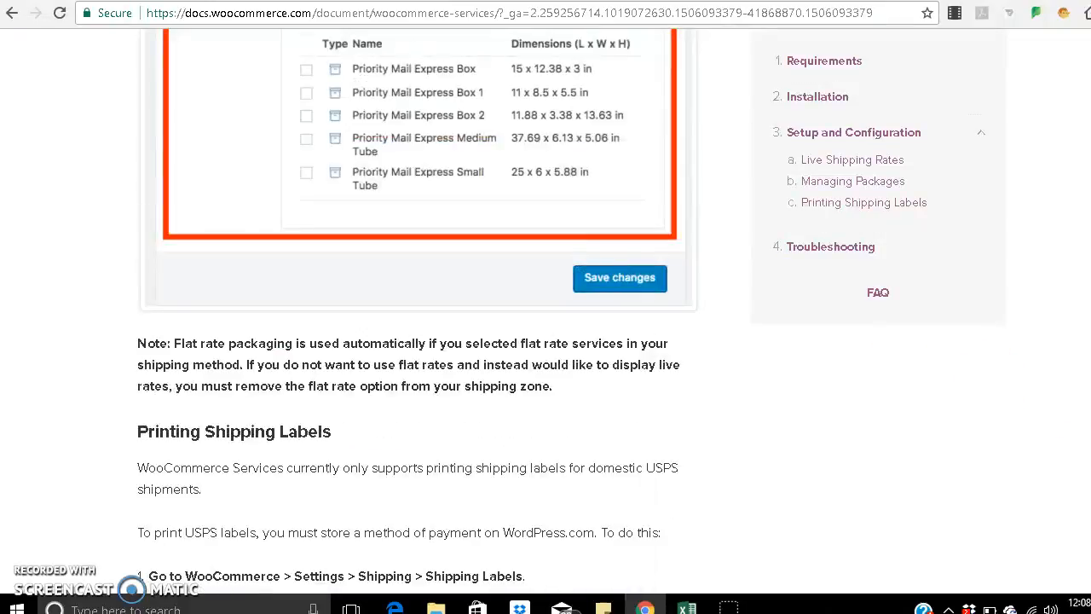
scroll(417, 311, "up", 8)
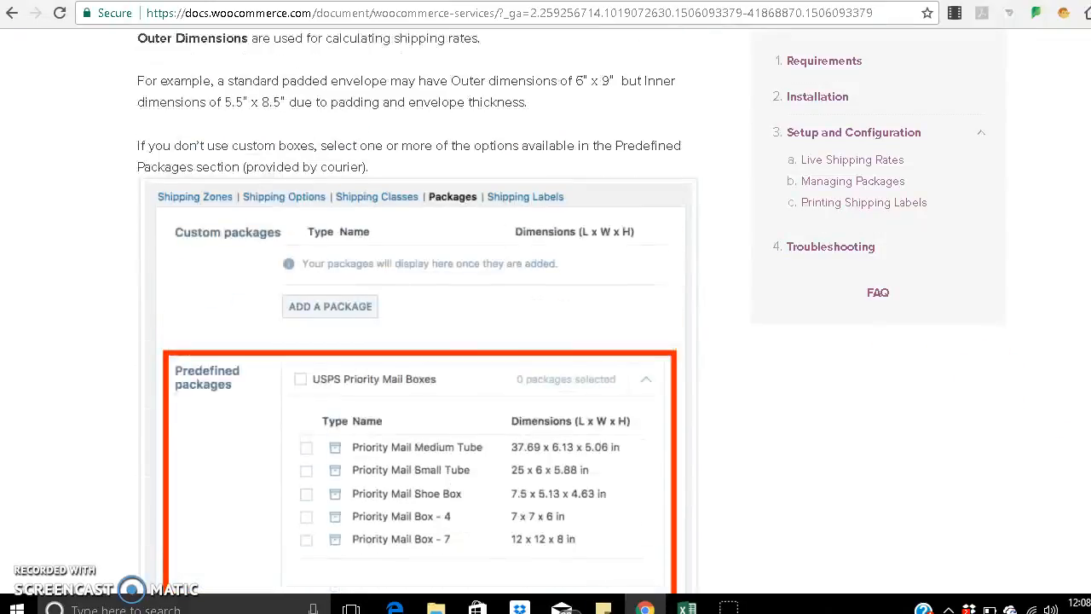
scroll(416, 311, "up", 1)
scroll(417, 311, "up", 7)
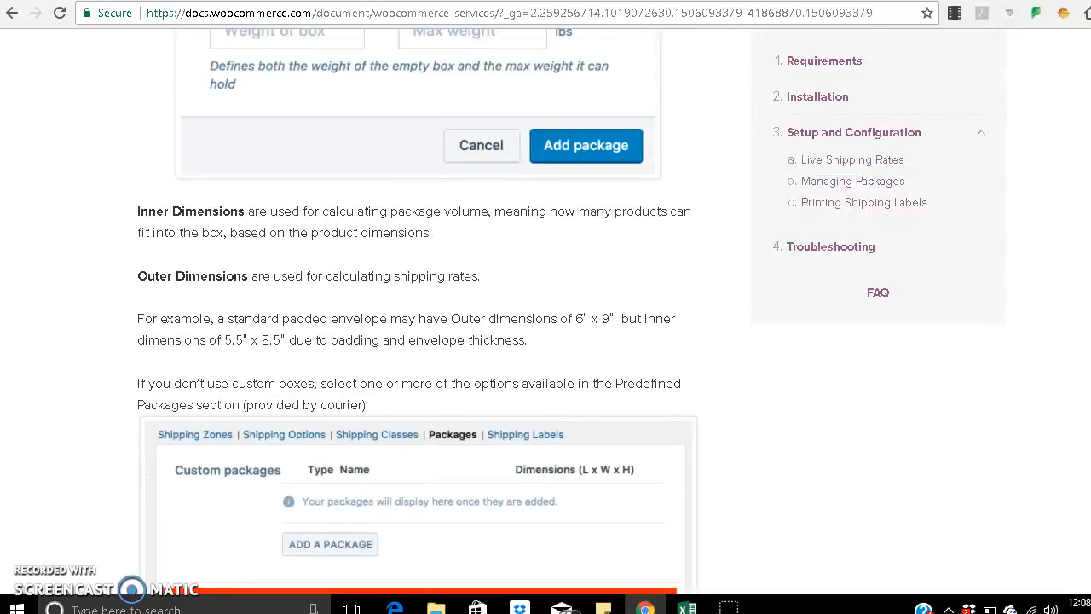
scroll(610, 199, "up", 3)
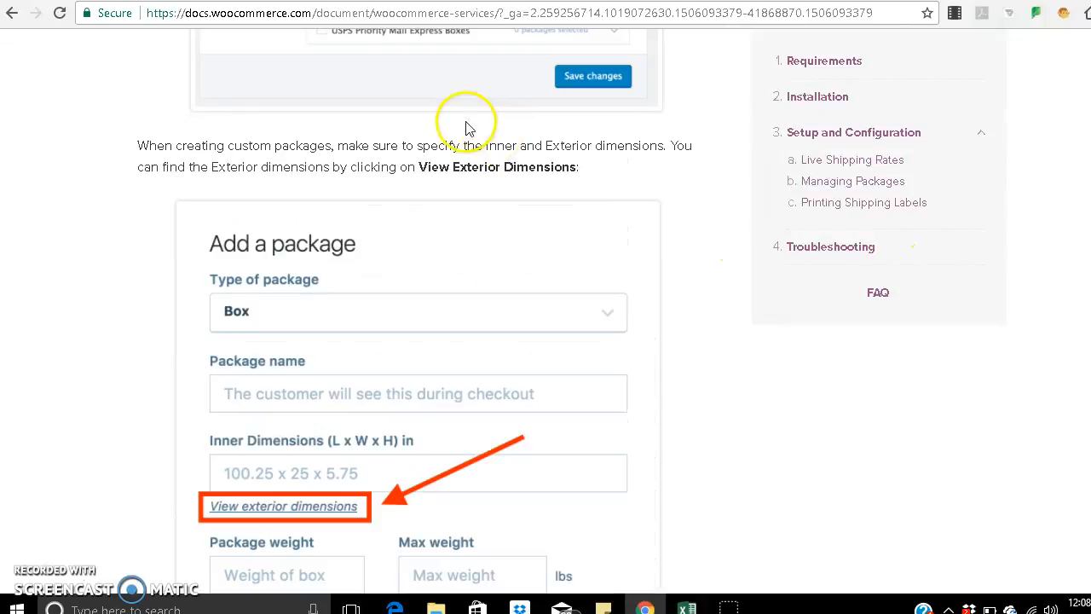
- Switch back to the store's shipping settings and open the Packages section, leaving the United States zone page without saving
left_click(106, 1)
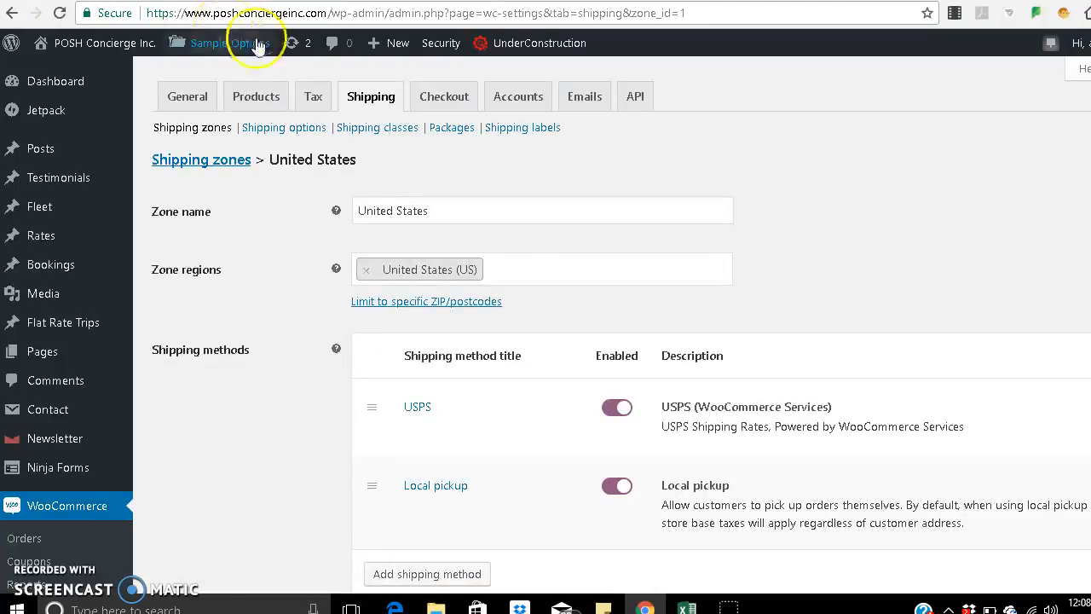
left_click(452, 128)
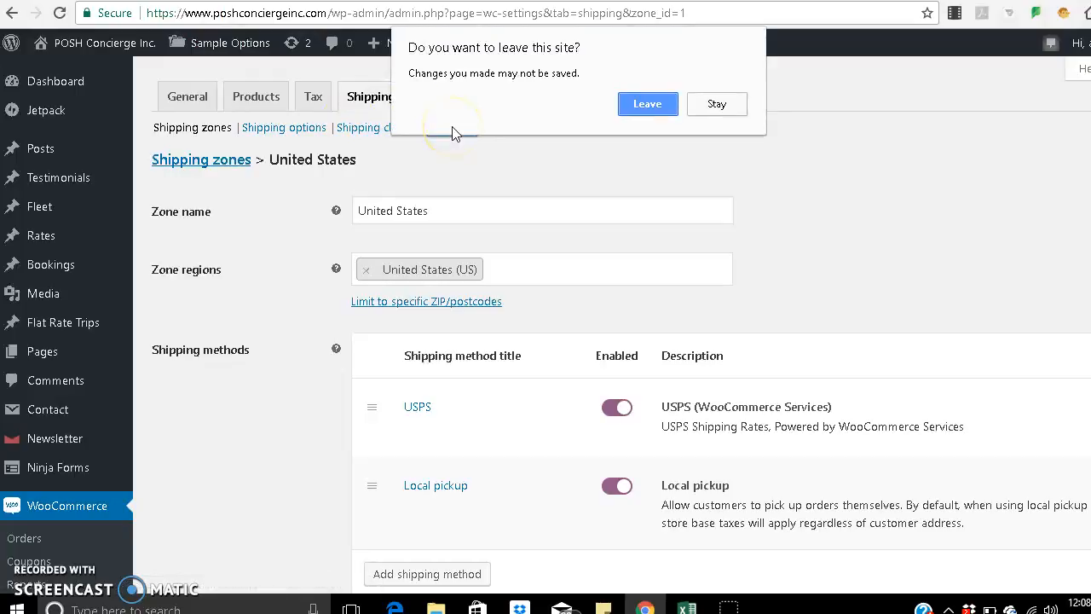
key("Return")
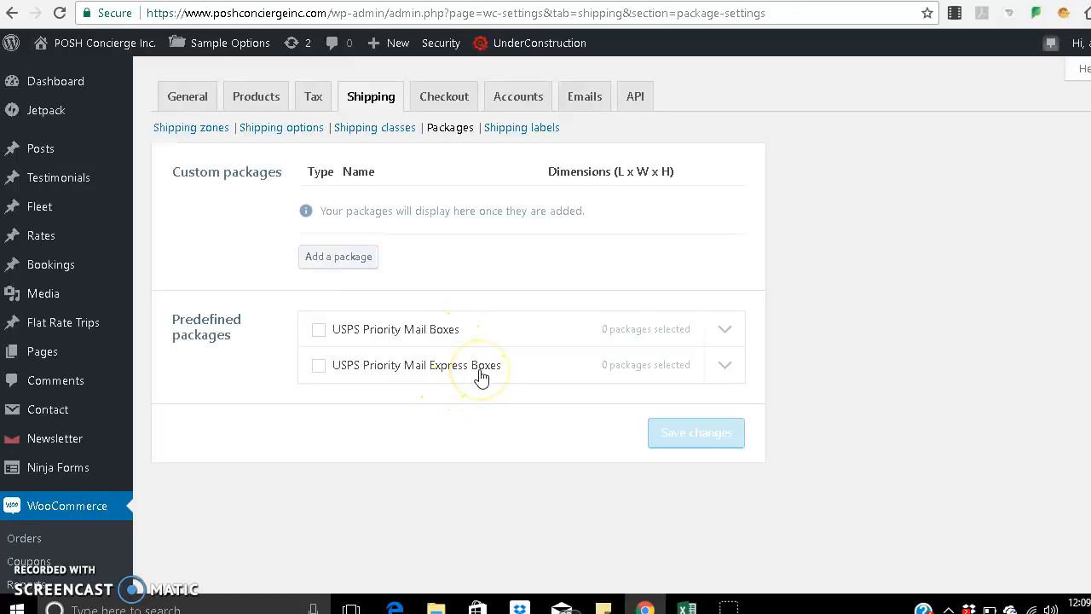
left_click(334, 268)
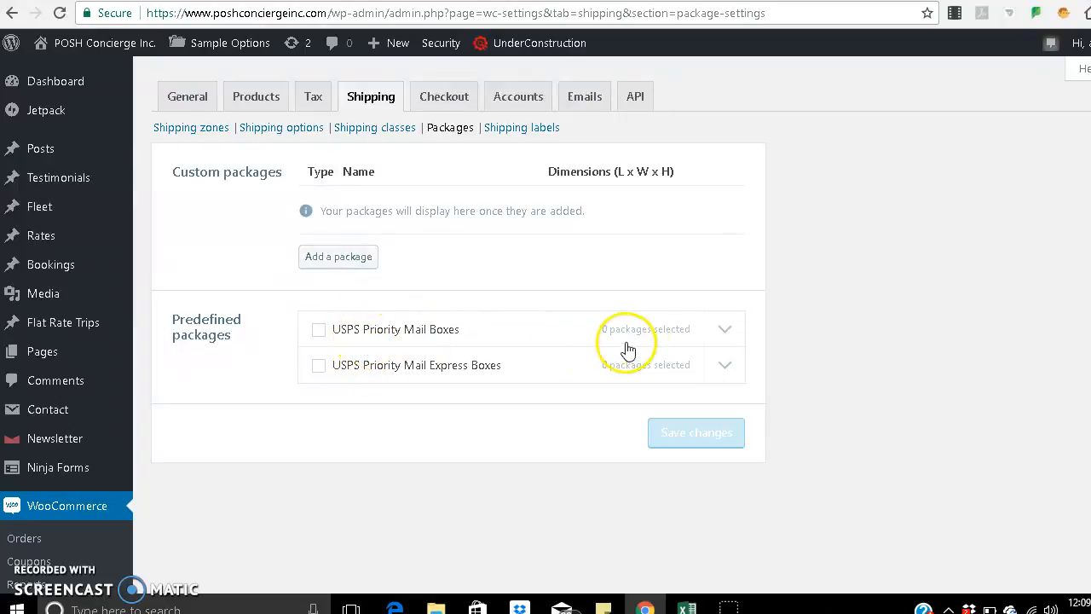
- Expand the predefined USPS Priority Mail Boxes and Express Boxes groups, review their package dimensions, and collapse them again
left_click(725, 326)
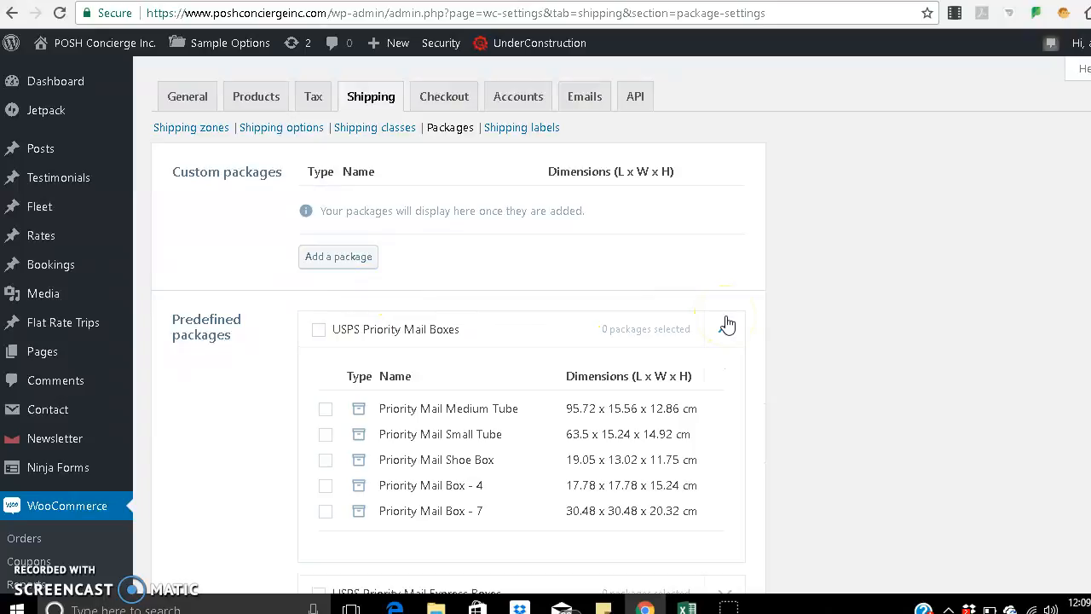
scroll(802, 406, "down", 1)
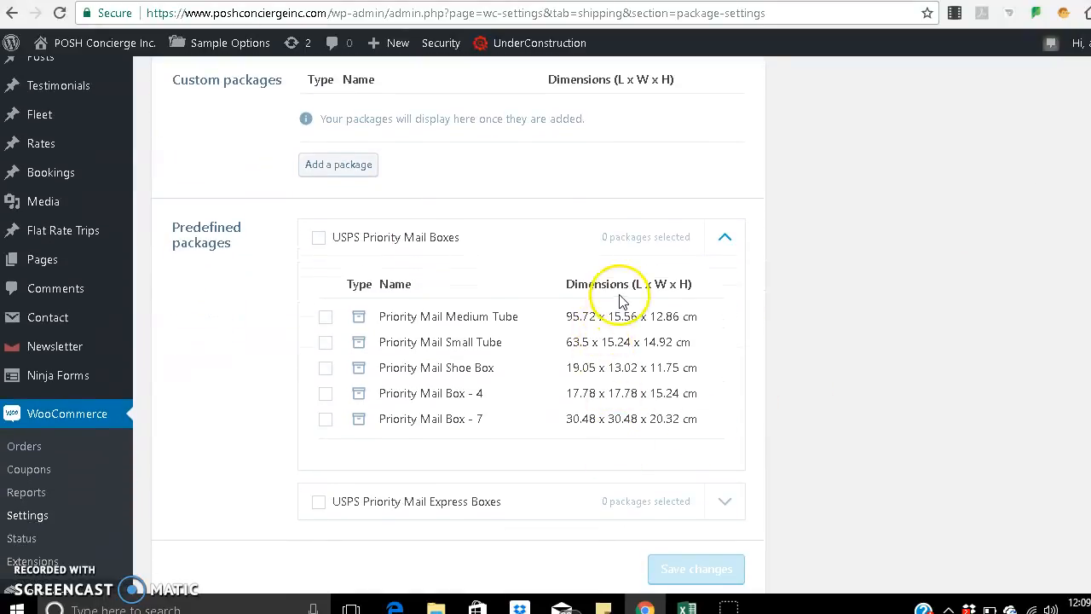
left_click(724, 274)
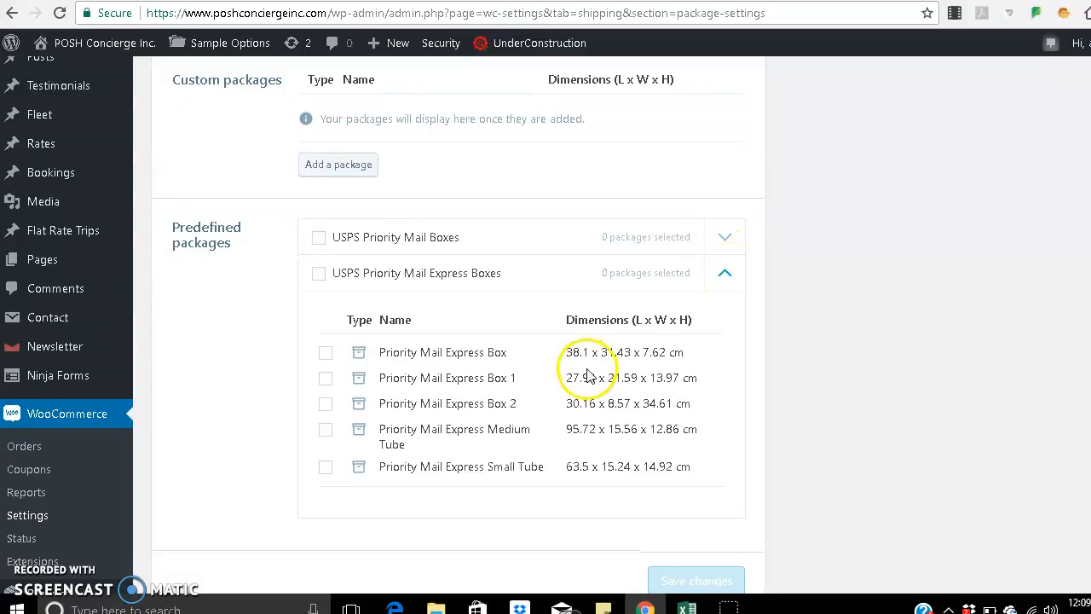
left_click(727, 272)
scroll(457, 324, "up", 2)
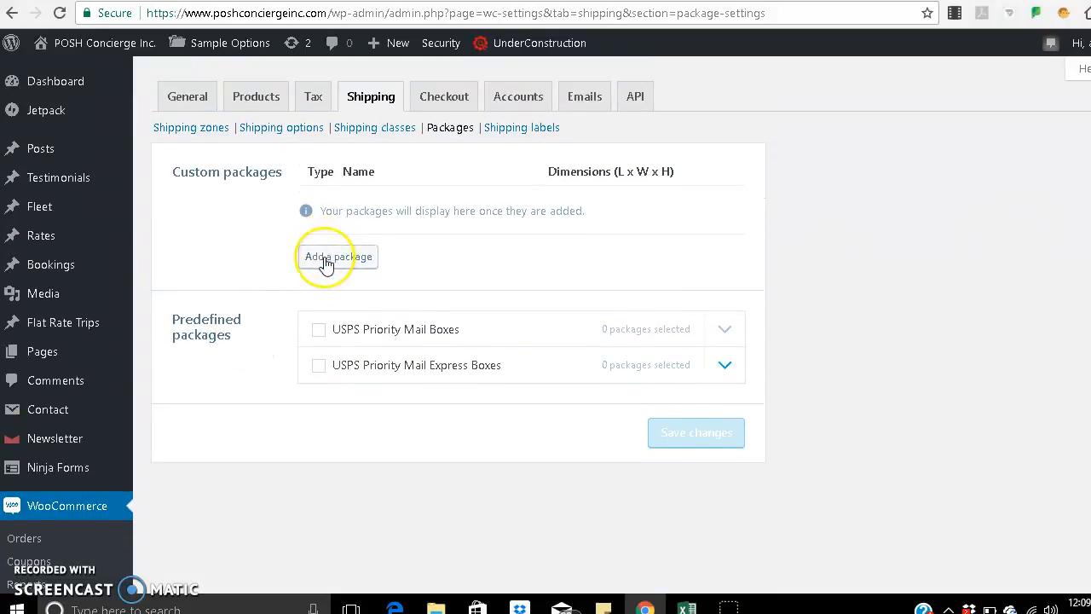
- Open the form for adding a custom package, review its type, name, dimension and weight fields, and cancel without adding one
left_click(325, 262)
left_click(460, 189)
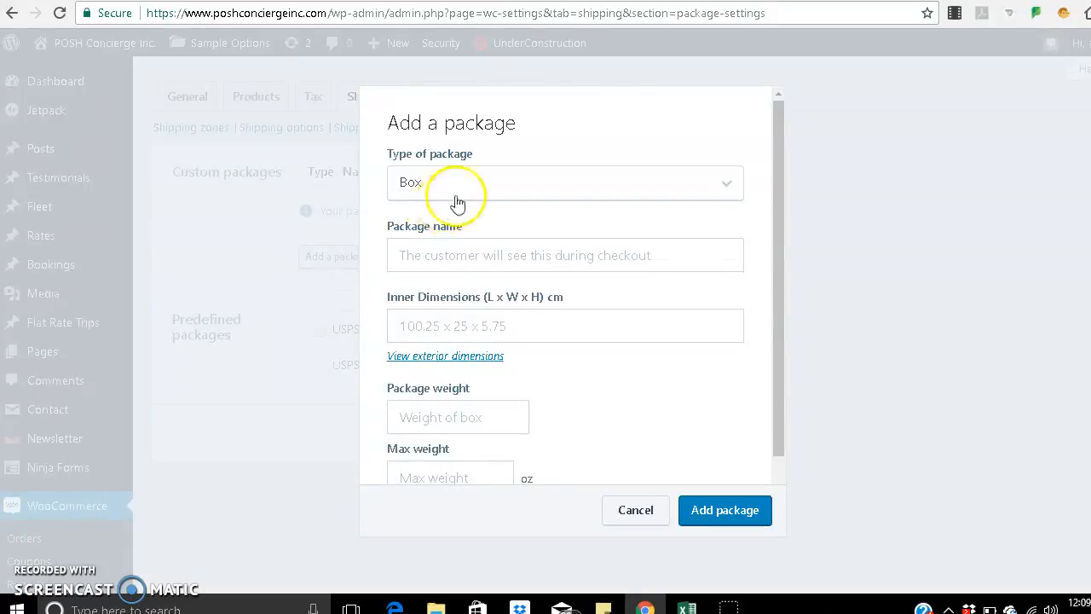
left_click(438, 232)
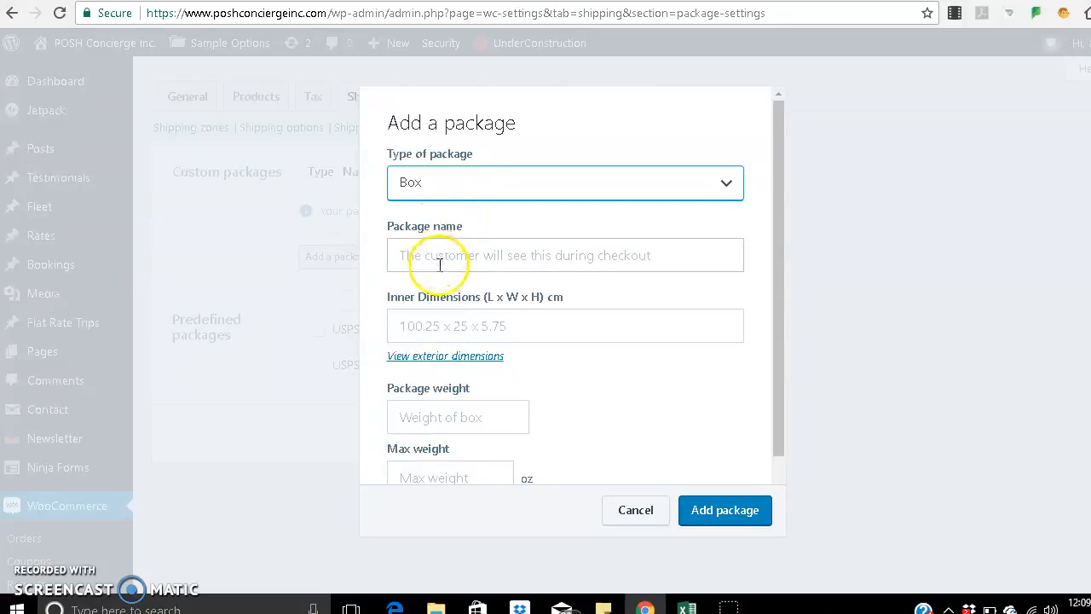
left_click_drag(780, 265, 785, 326)
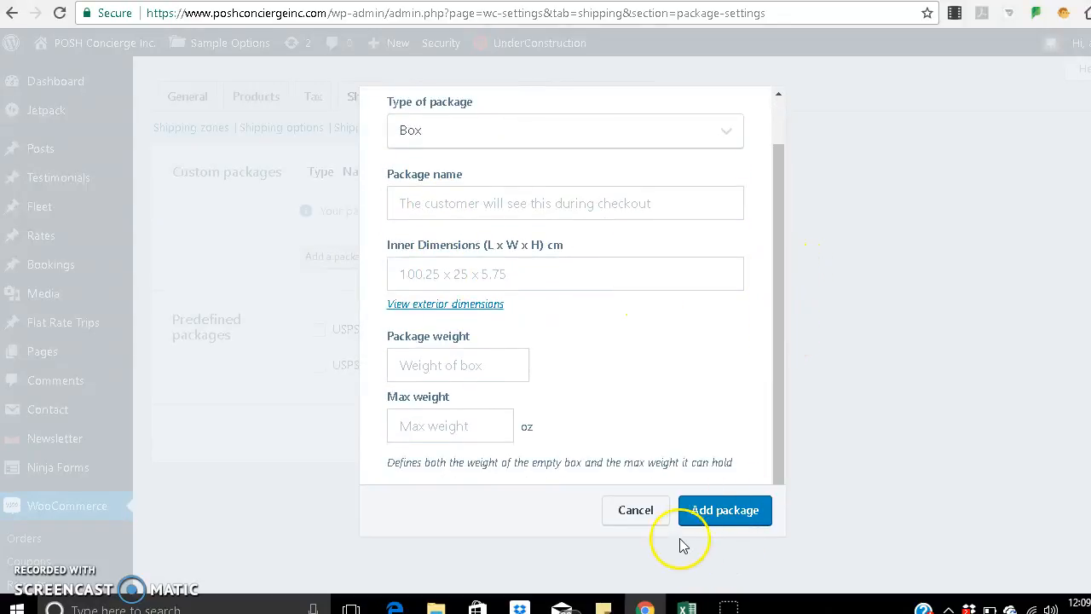
left_click(650, 518)
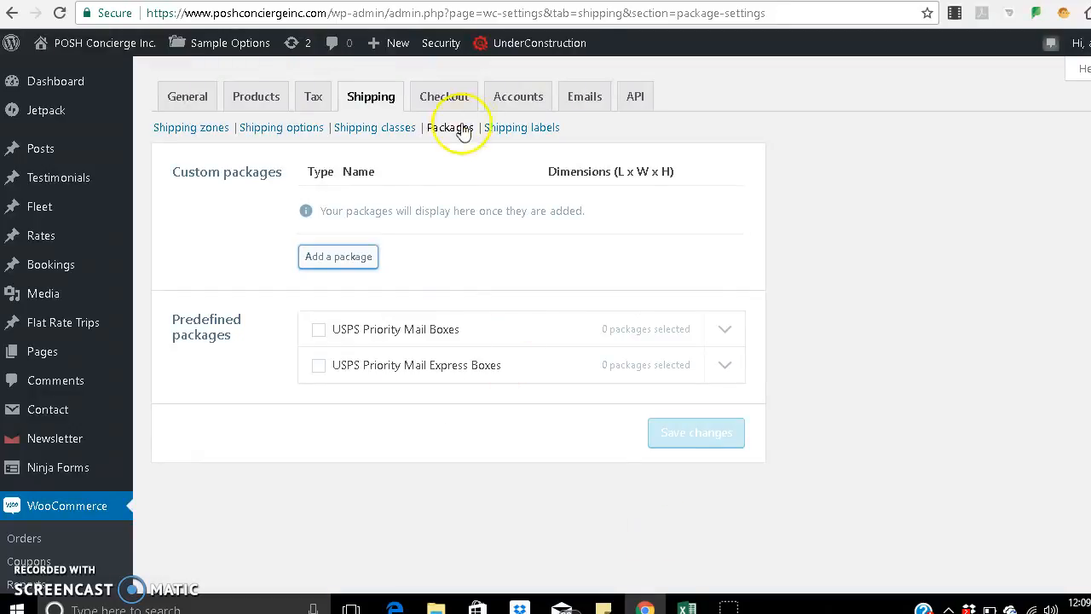
- Open the Shipping labels settings, review the paper size options, and choose Letter
left_click(502, 136)
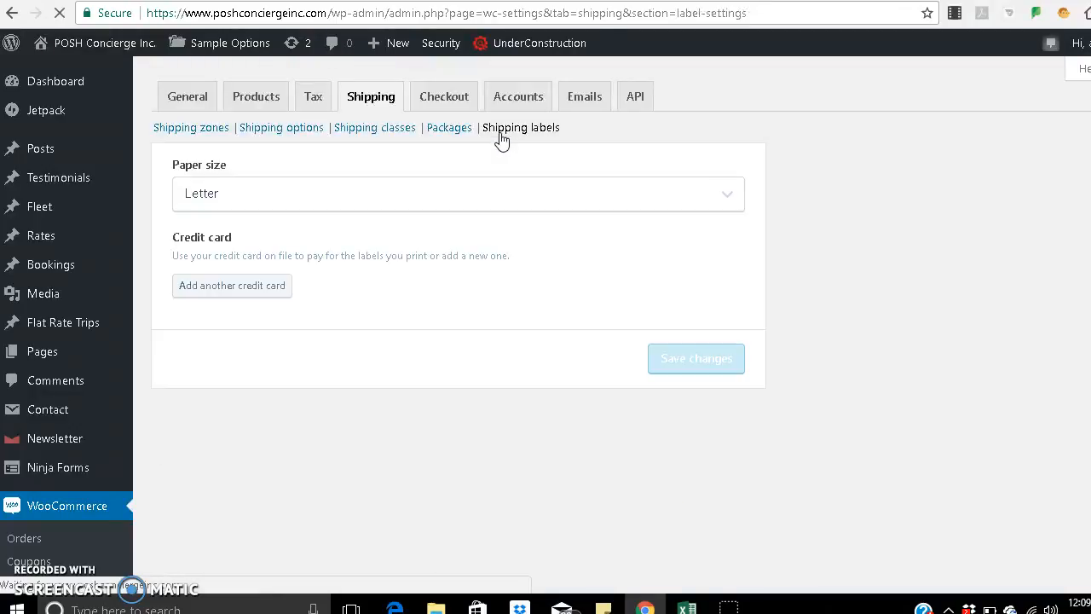
left_click(234, 197)
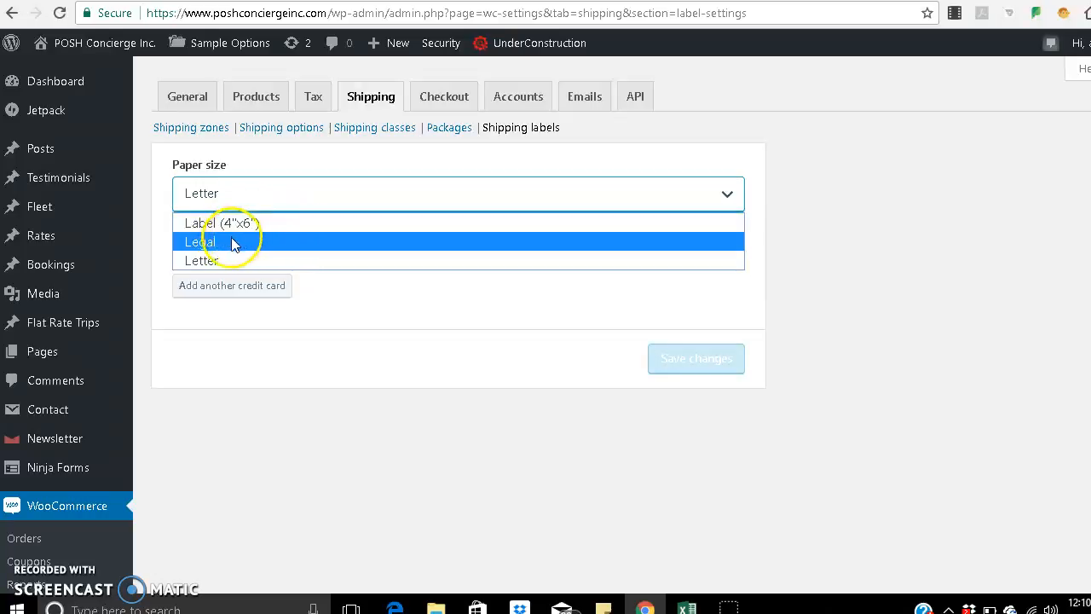
left_click(202, 260)
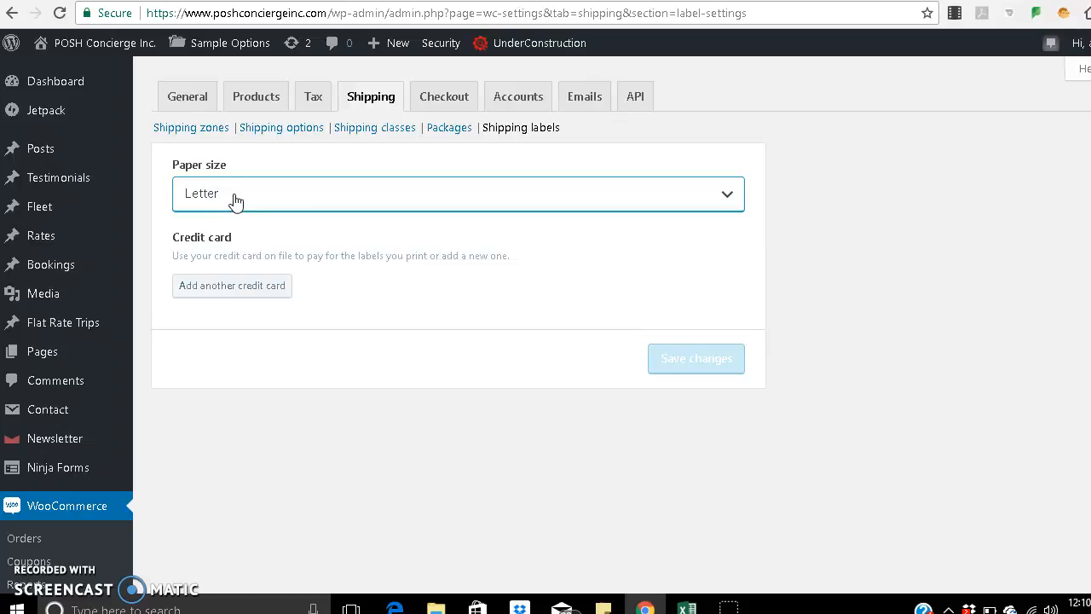
left_click(220, 286)
left_click(217, 328)
left_click(773, 391)
scroll(546, 324, "down", 3)
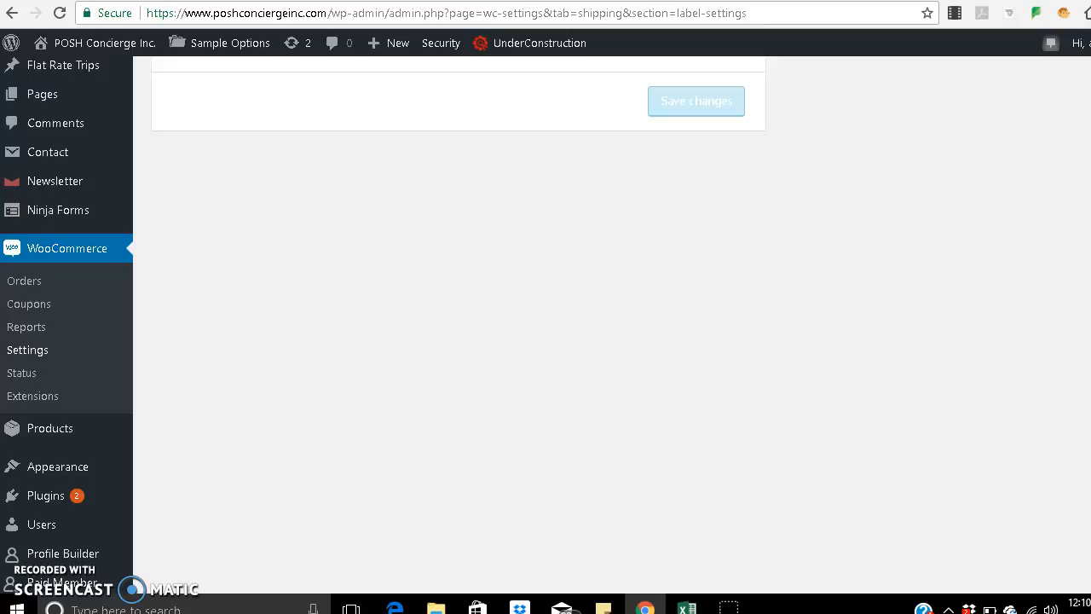
scroll(545, 324, "up", 2)
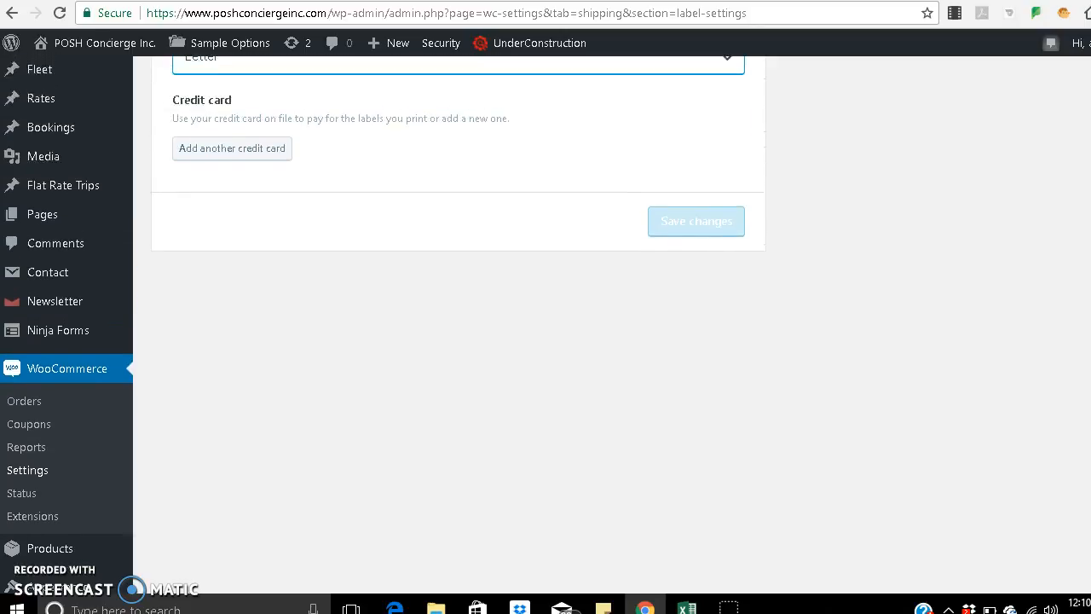
scroll(512, 358, "up", 1)
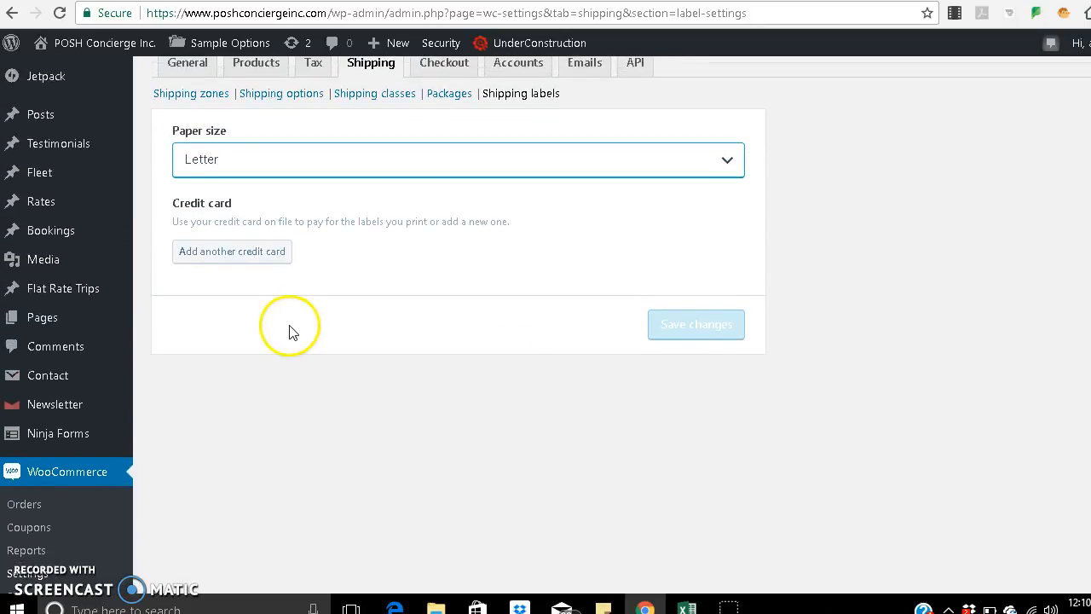
mouse_move(72, 243)
mouse_move(48, 377)
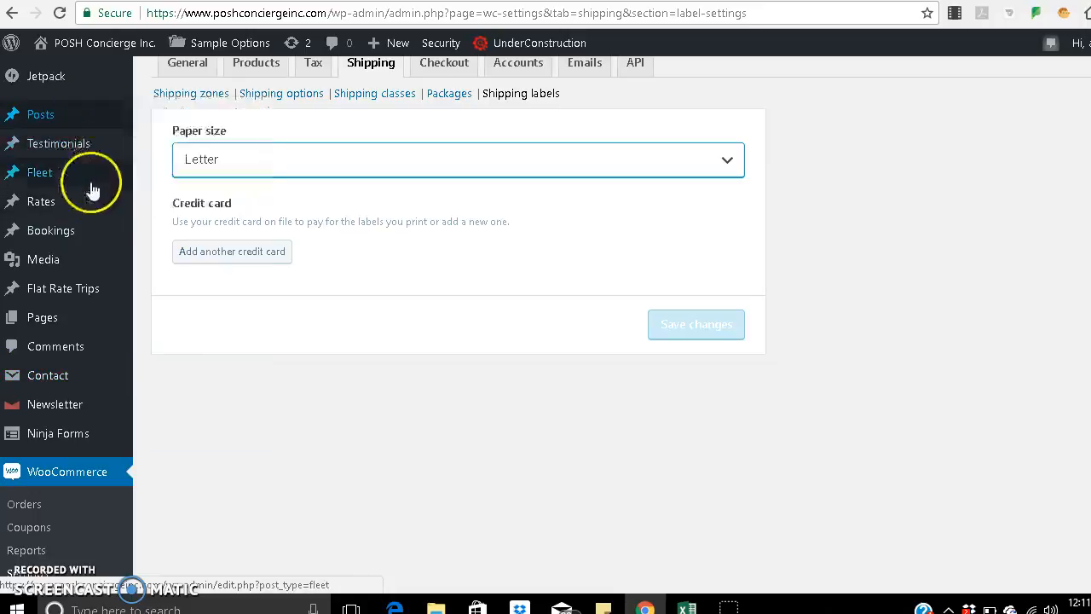
mouse_move(90, 331)
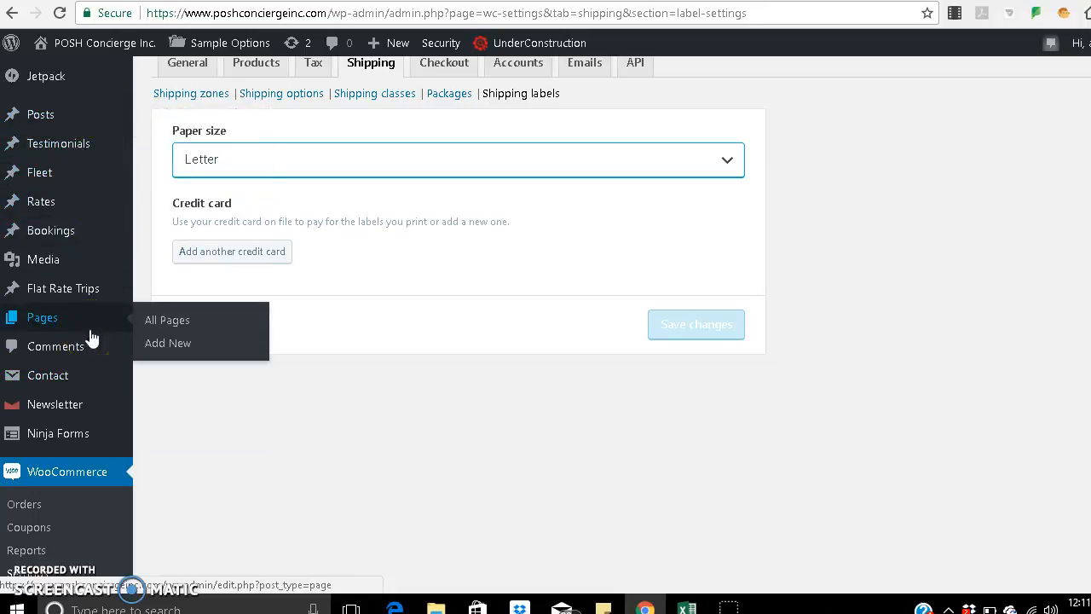